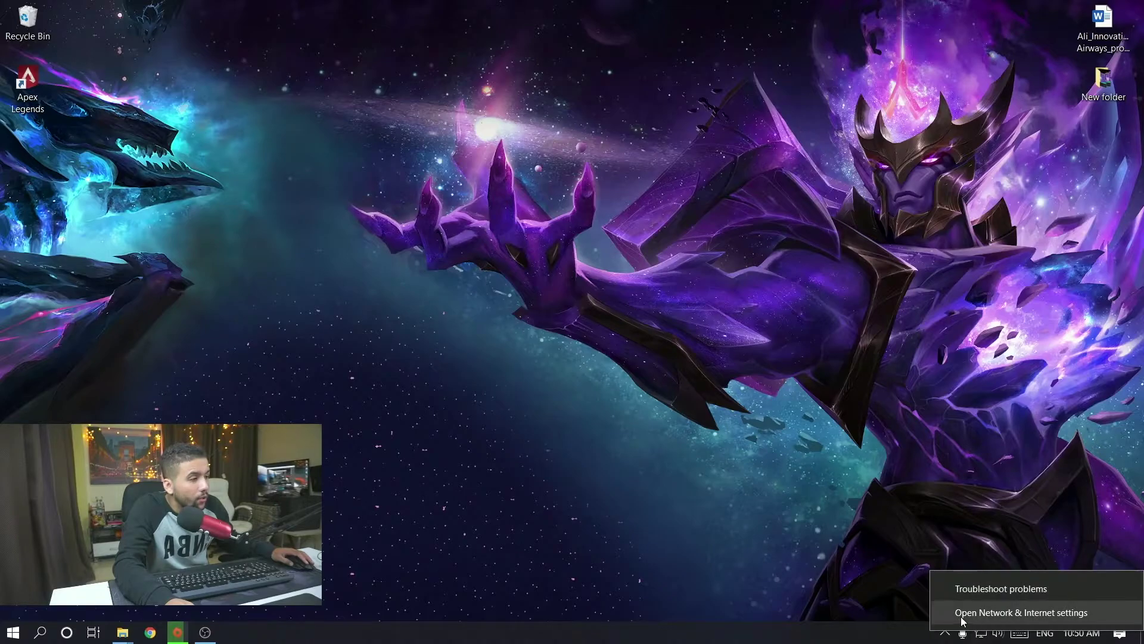
Step: Open the Network & Internet section of Windows Settings
left_click(438, 535)
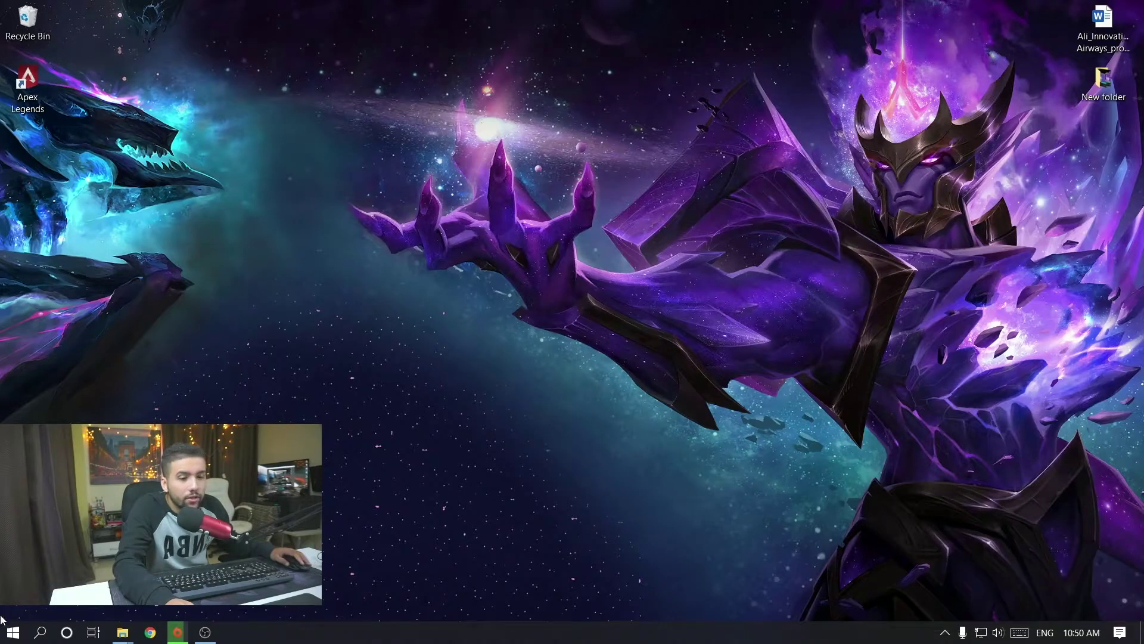
right_click(8, 639)
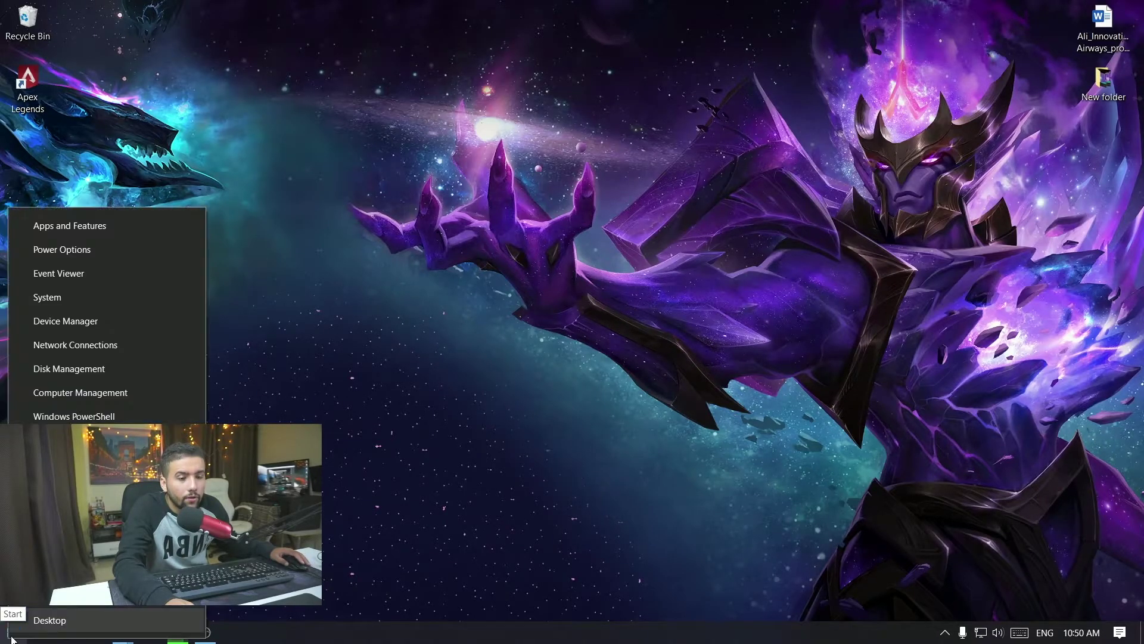
left_click(66, 298)
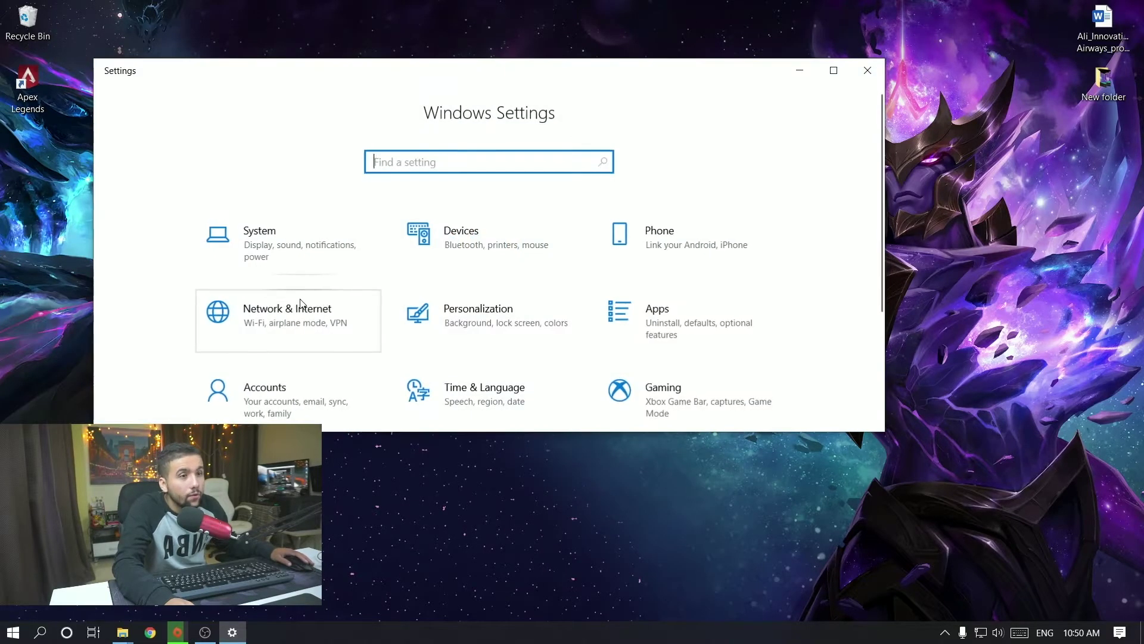
left_click(295, 325)
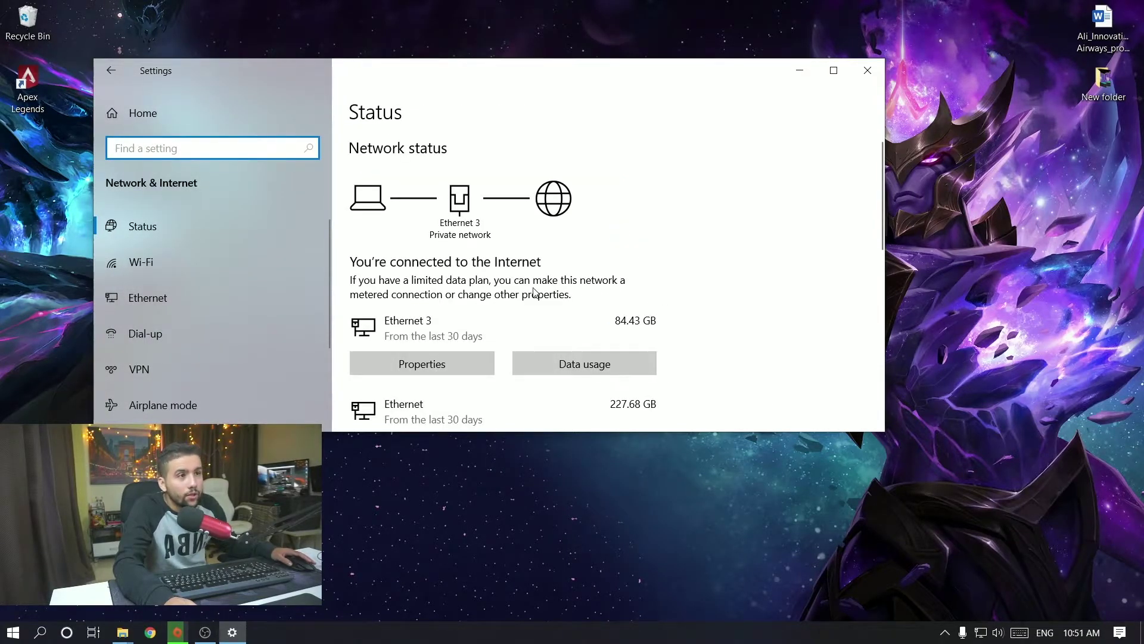
Step: Open the advanced sharing settings from the Network and Sharing Center
scroll(531, 293, "down", 2)
scroll(375, 185, "up", 2)
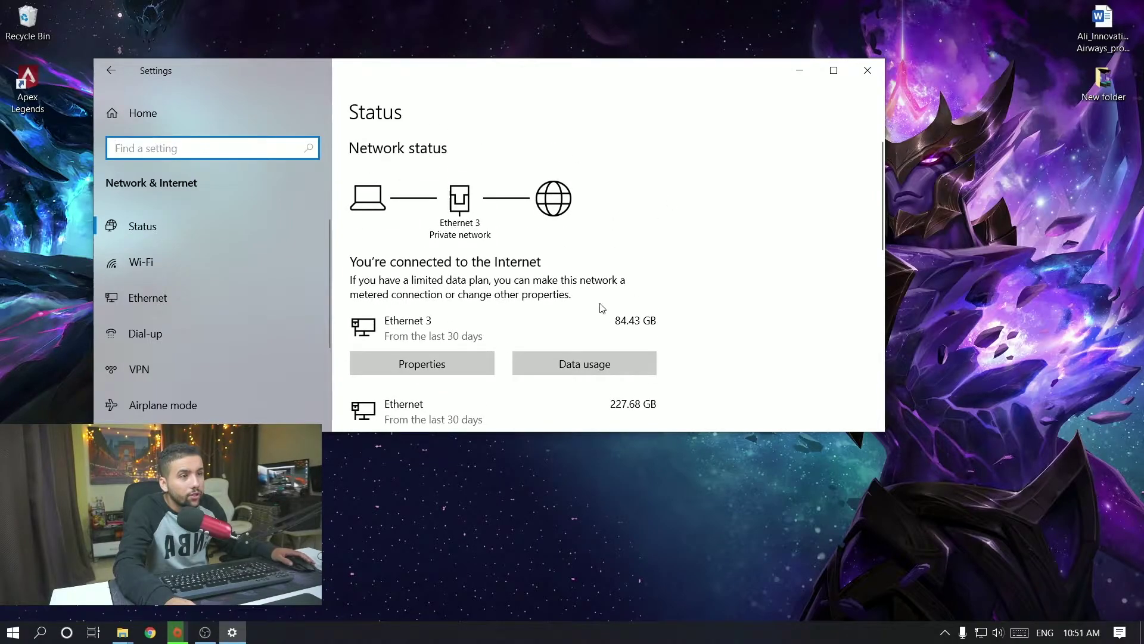
scroll(605, 306, "down", 2)
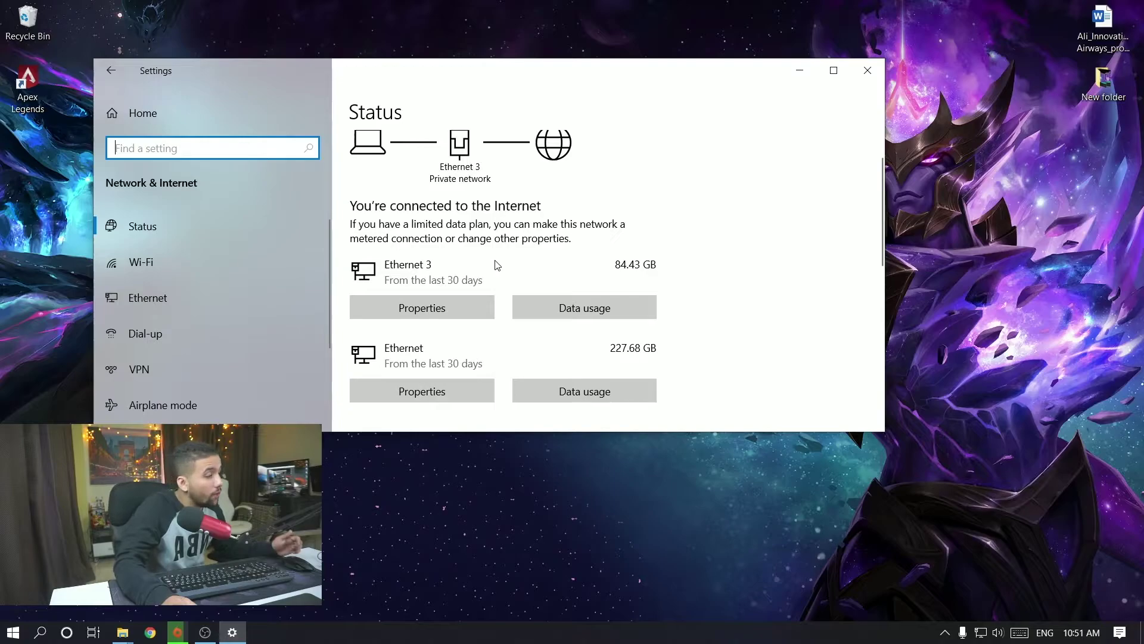
scroll(525, 277, "down", 8)
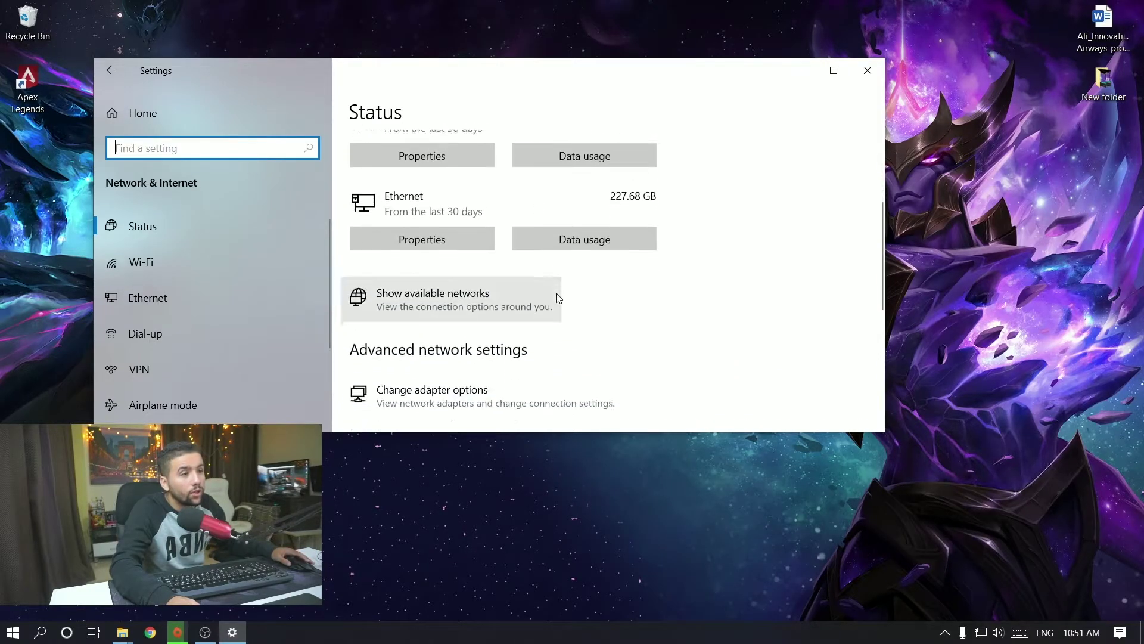
scroll(584, 307, "down", 5)
scroll(565, 311, "up", 12)
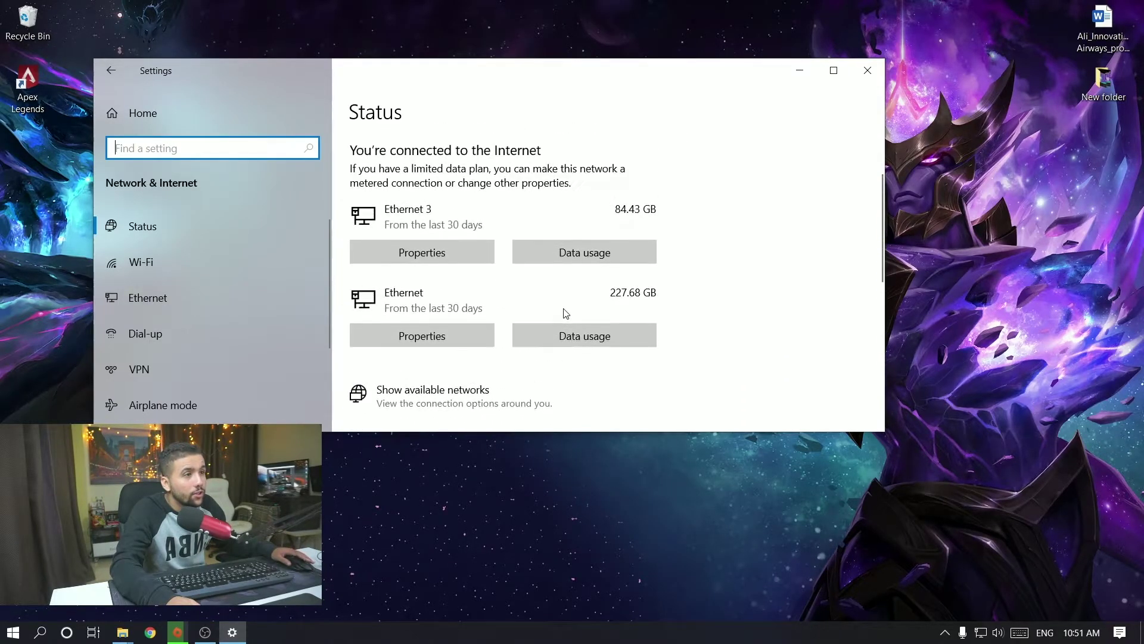
scroll(565, 311, "down", 10)
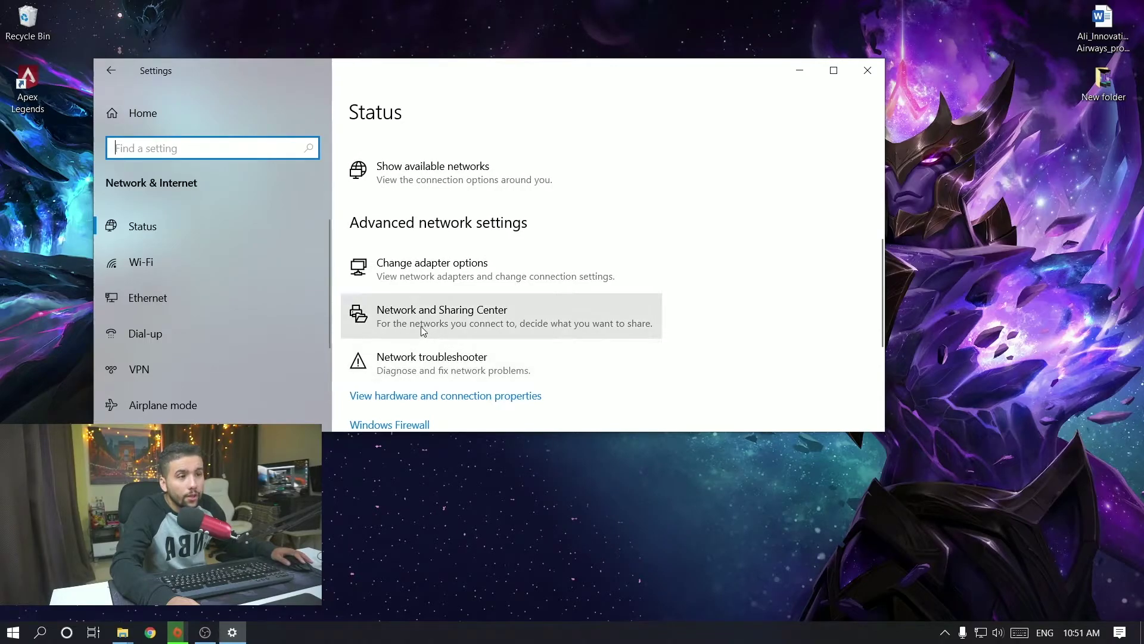
left_click(488, 318)
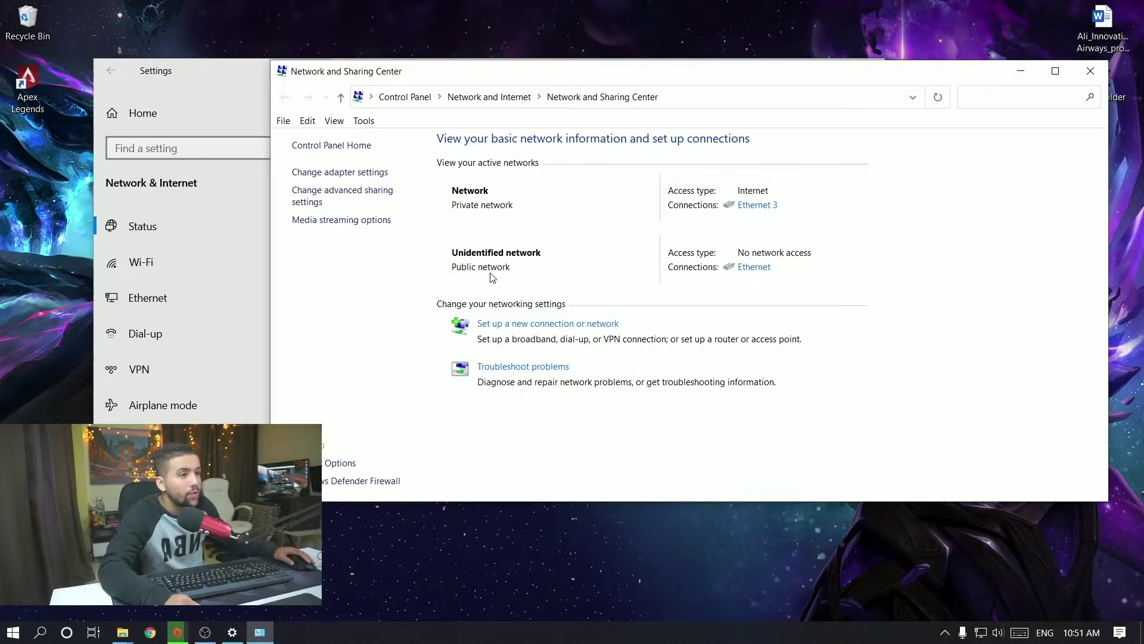
left_click(307, 203)
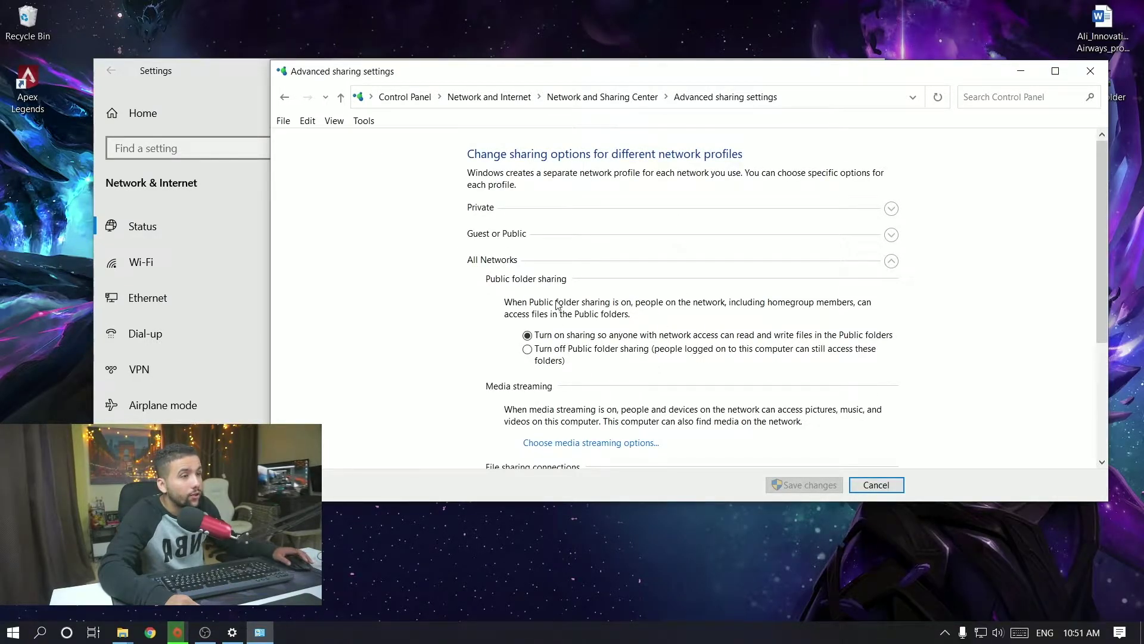
Step: Turn on network discovery for the Private network profile
left_click(892, 212)
left_click(892, 208)
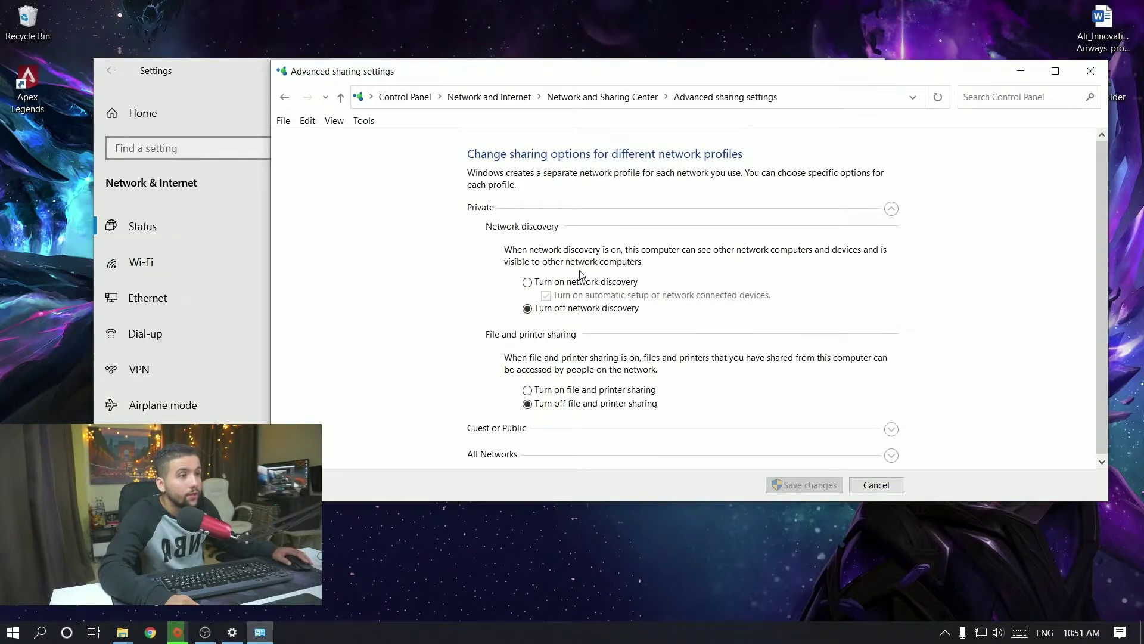
left_click(528, 283)
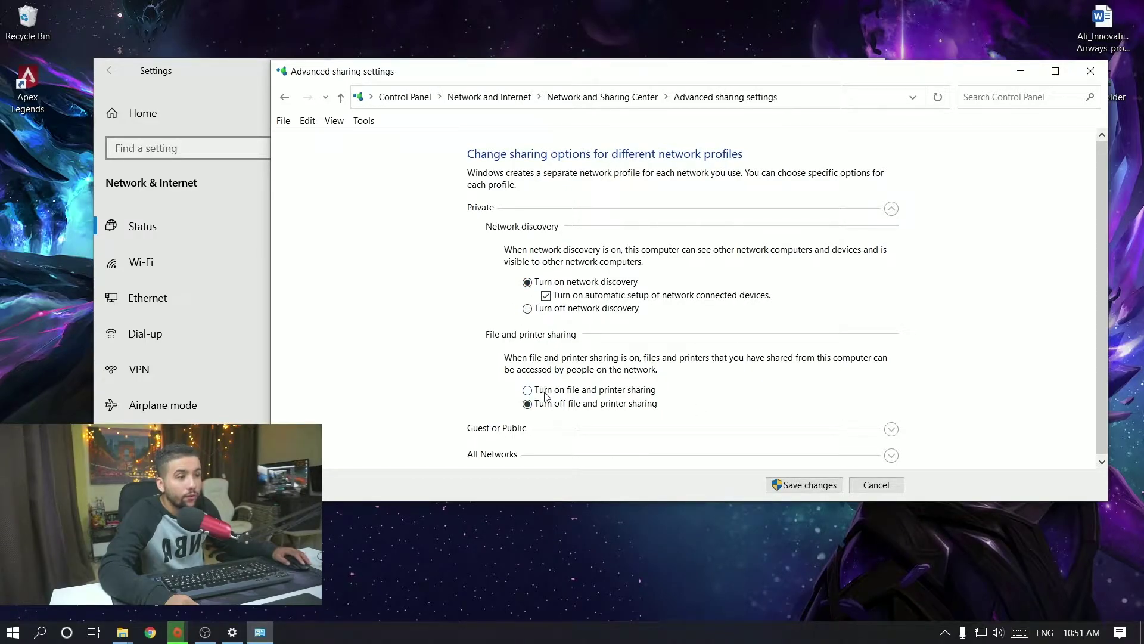
Step: Turn on network discovery and file and printer sharing for the Guest or Public profile
left_click(891, 429)
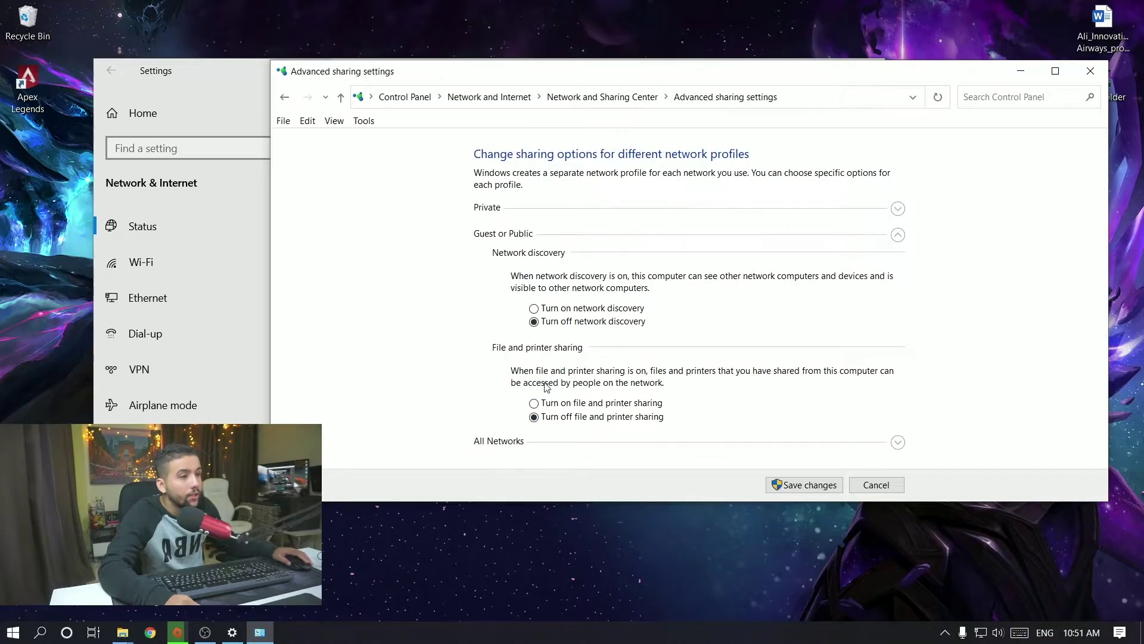
left_click(541, 308)
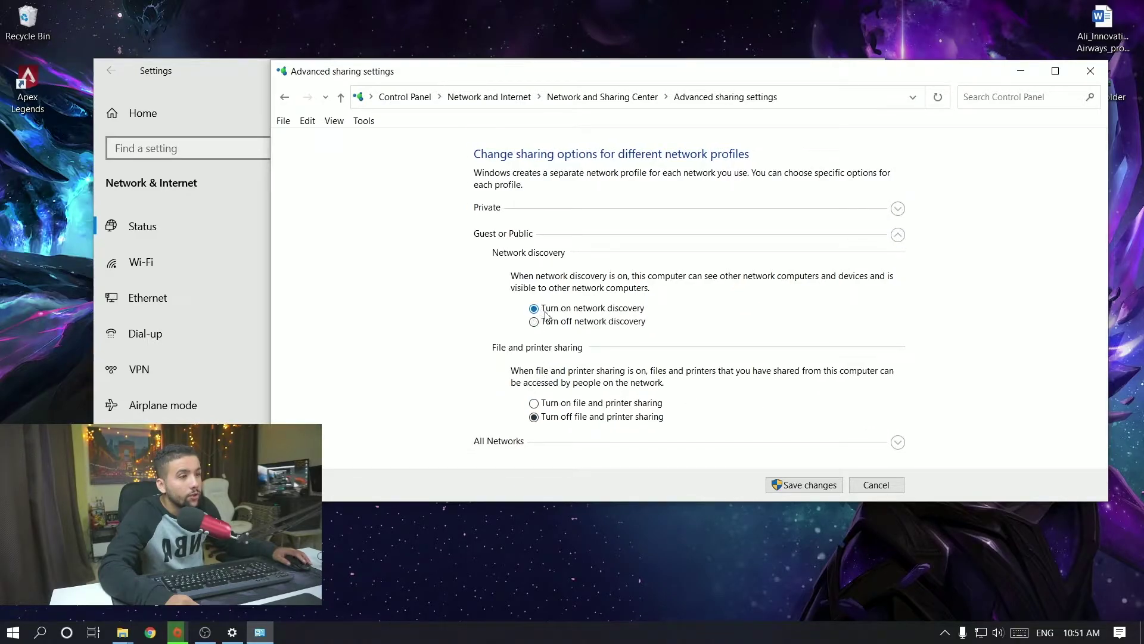
left_click(547, 405)
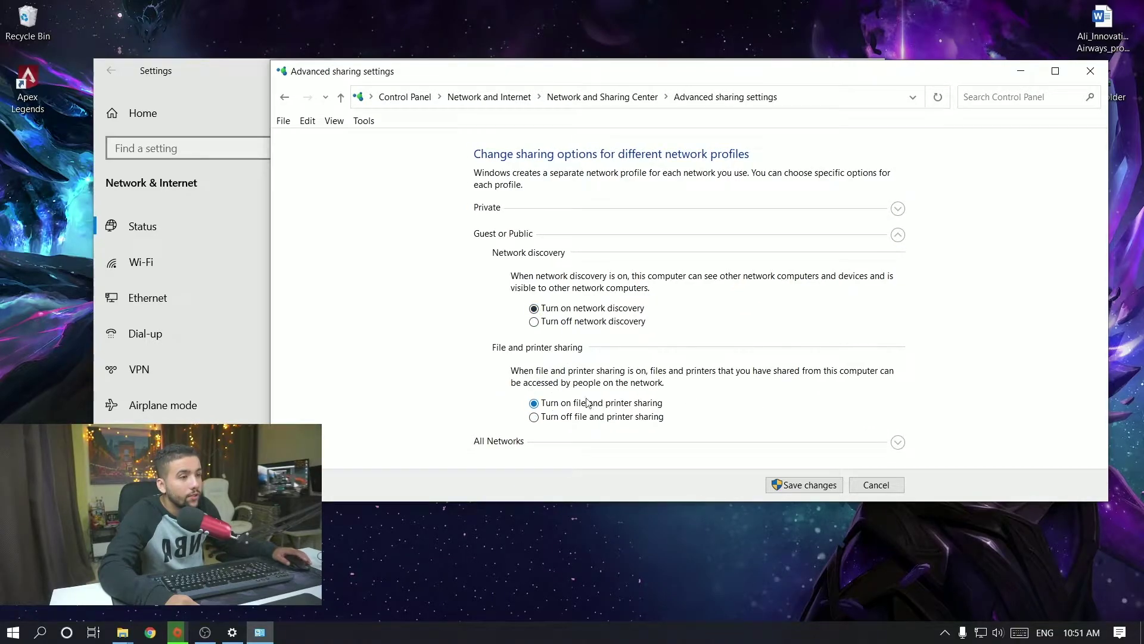
Step: Turn off password protected sharing for All Networks, save the sharing changes, and close the Network and Sharing Center
left_click(898, 442)
scroll(545, 379, "down", 2)
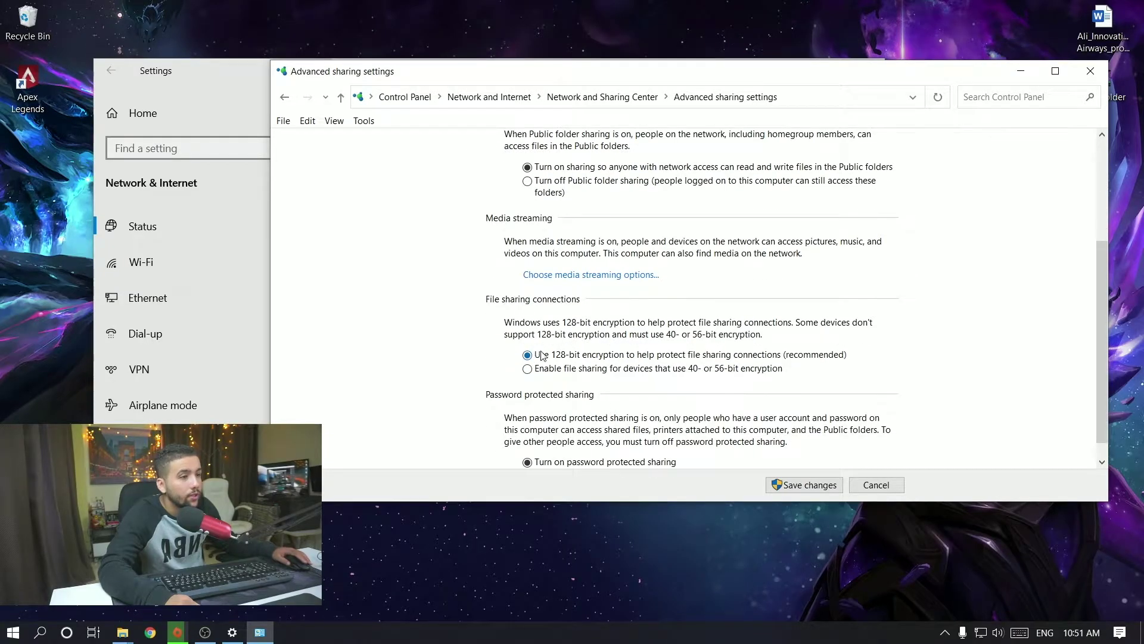
scroll(541, 355, "down", 1)
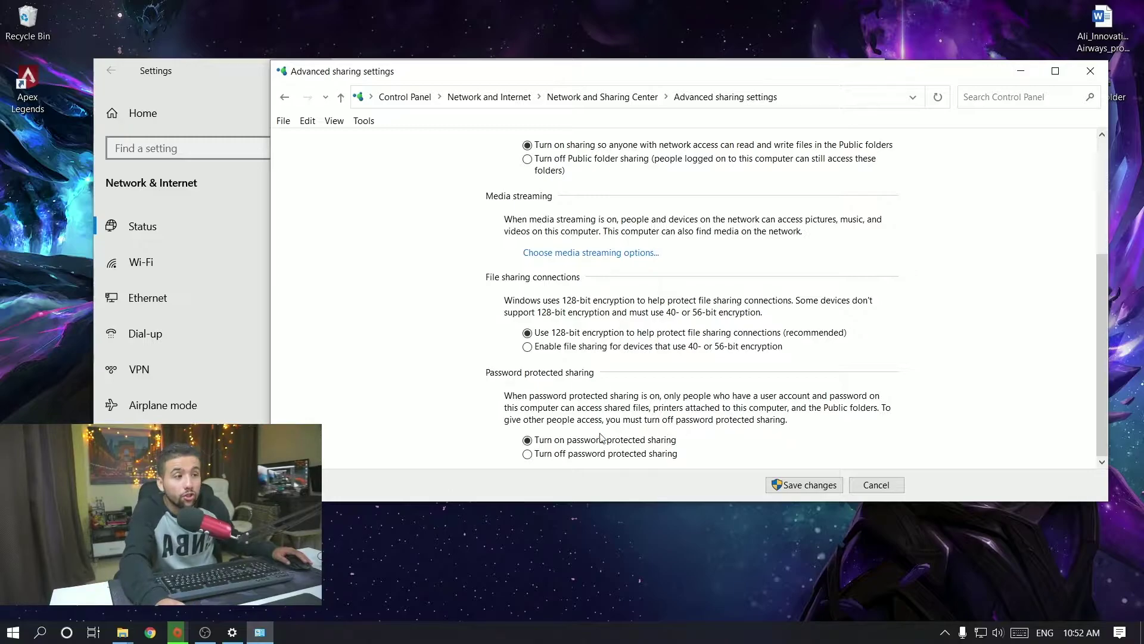
left_click(540, 460)
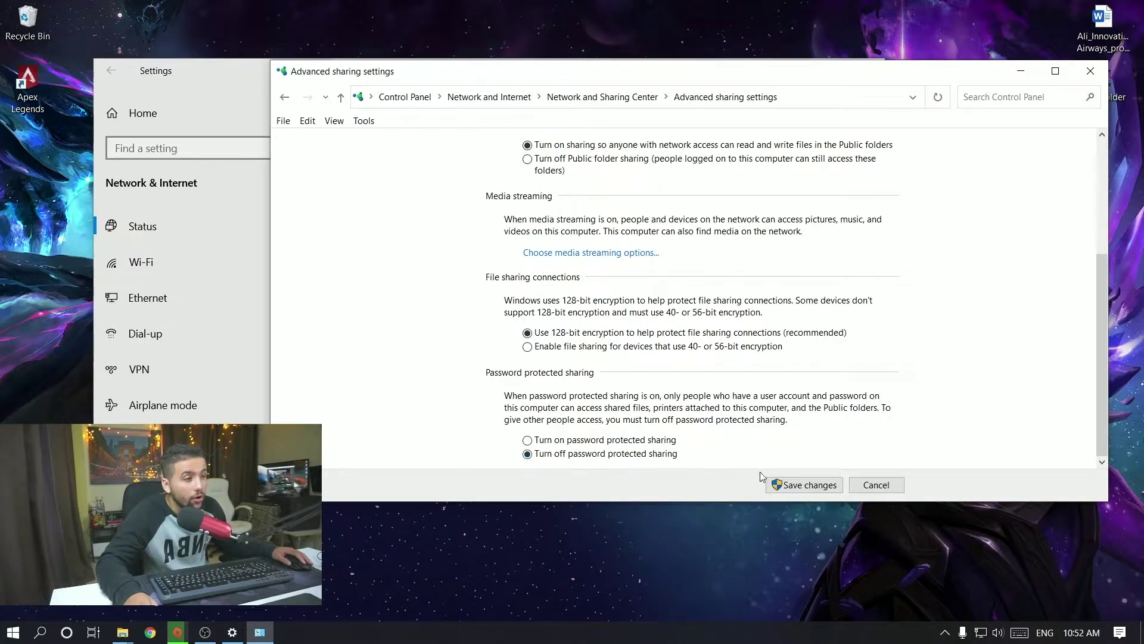
left_click(823, 485)
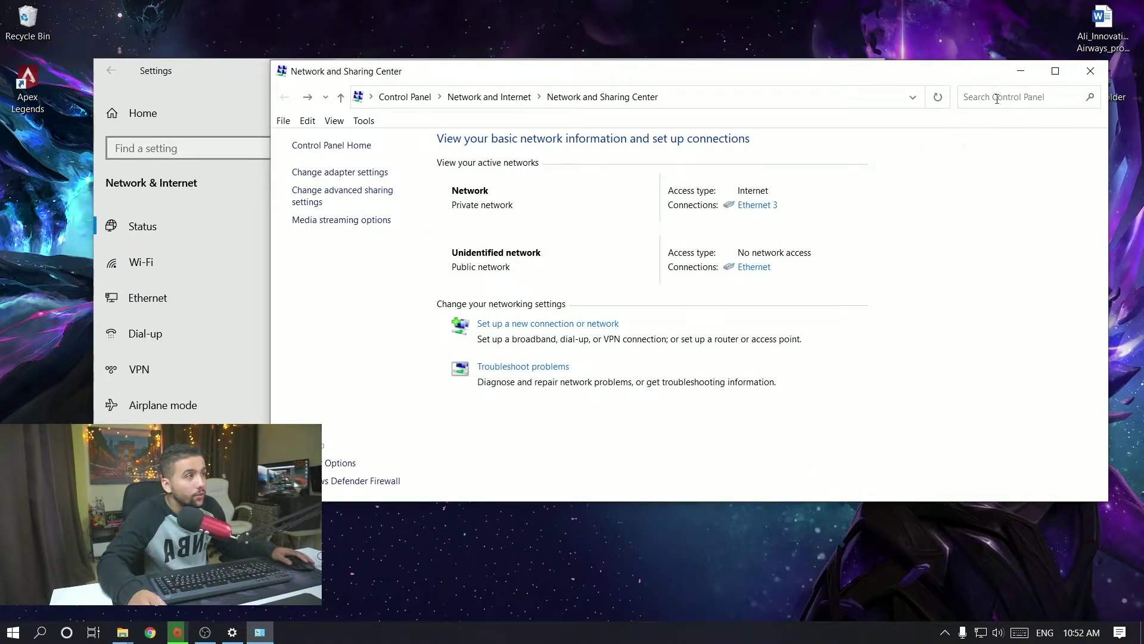
left_click(1090, 70)
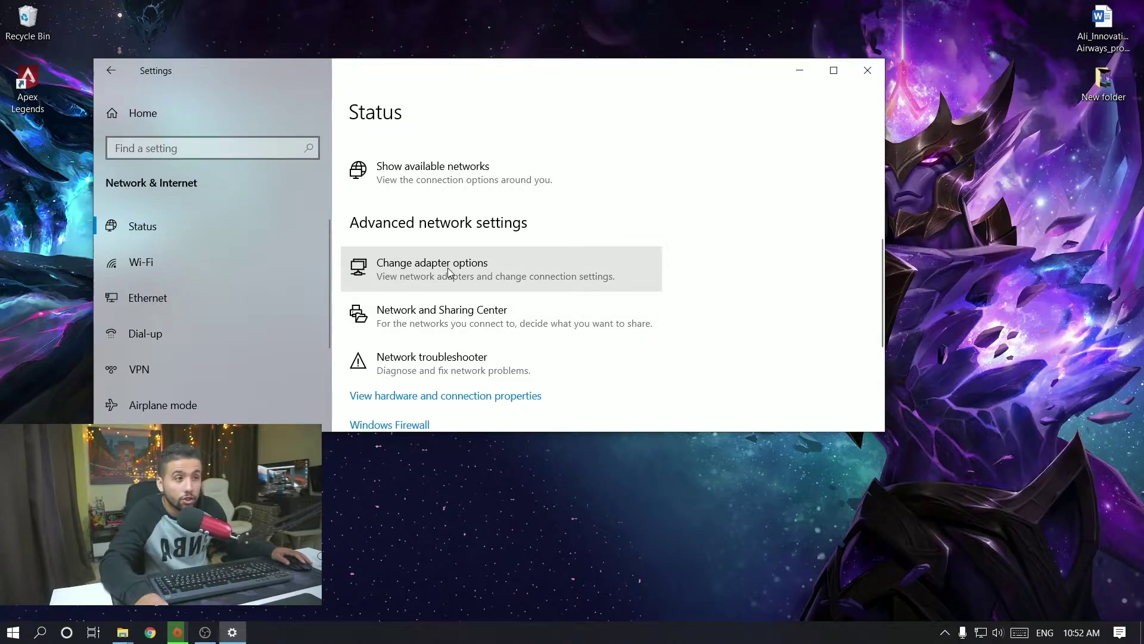
Step: Open the Internet Protocol Version 4 (TCP/IPv4) properties of the Ethernet adapter that uses the Realtek PCIe GbE controller
left_click(523, 275)
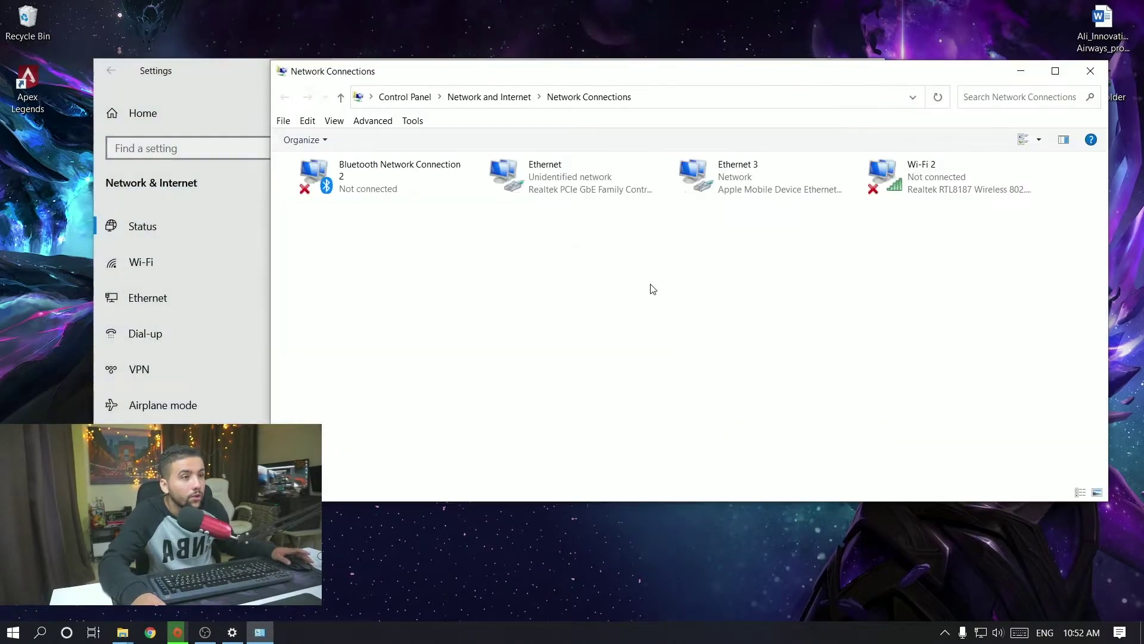
left_click(529, 192)
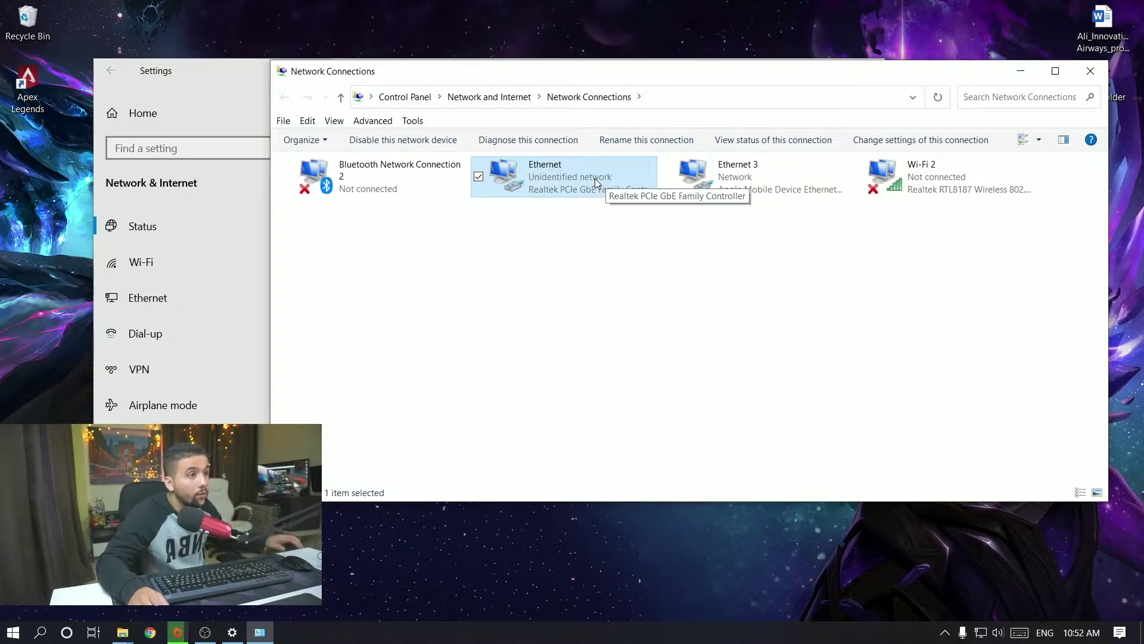
right_click(567, 180)
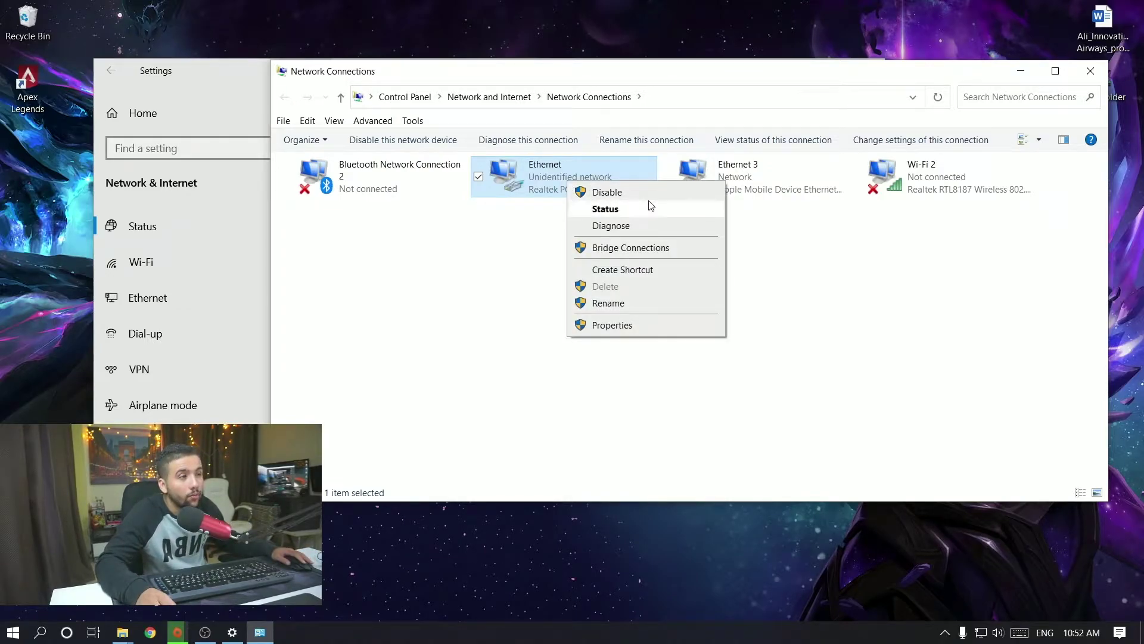
right_click(511, 171)
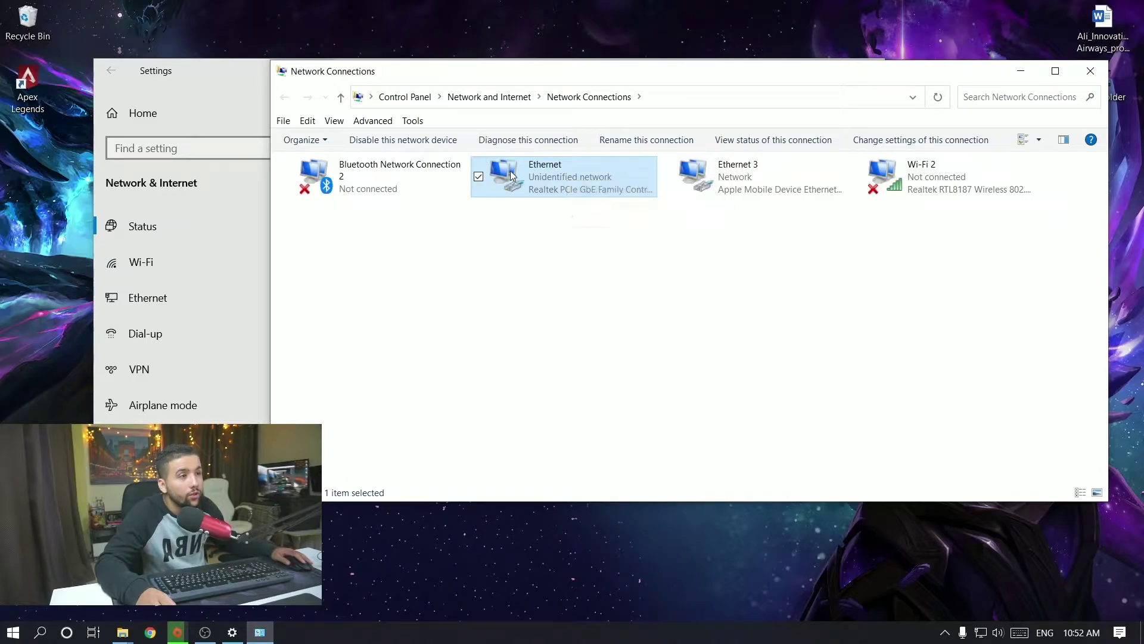
left_click(574, 315)
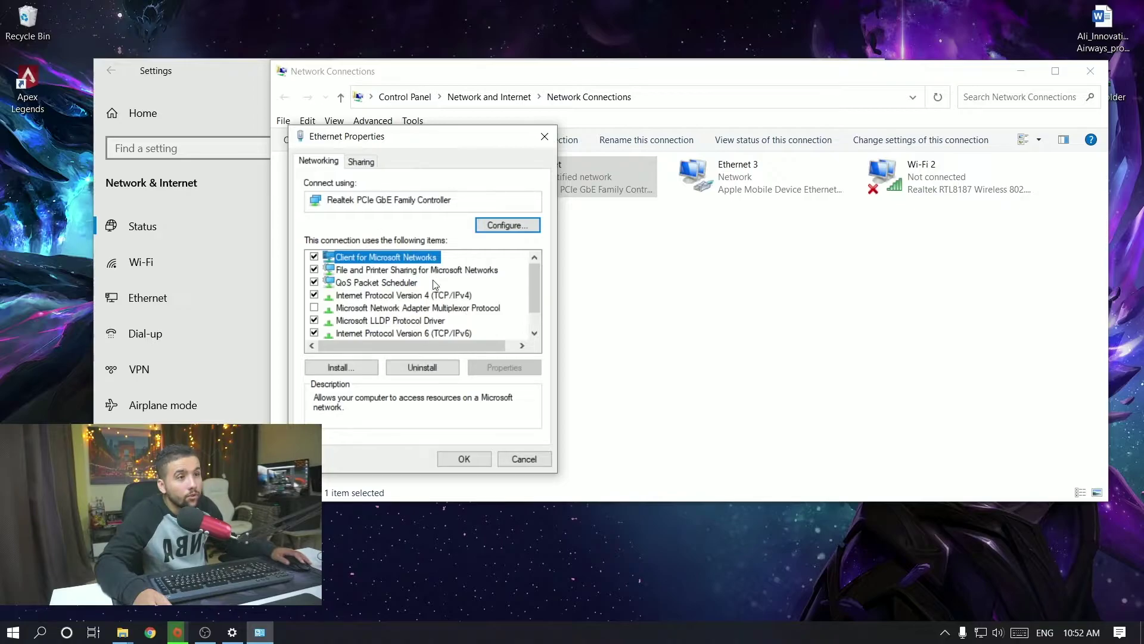
left_click(402, 295)
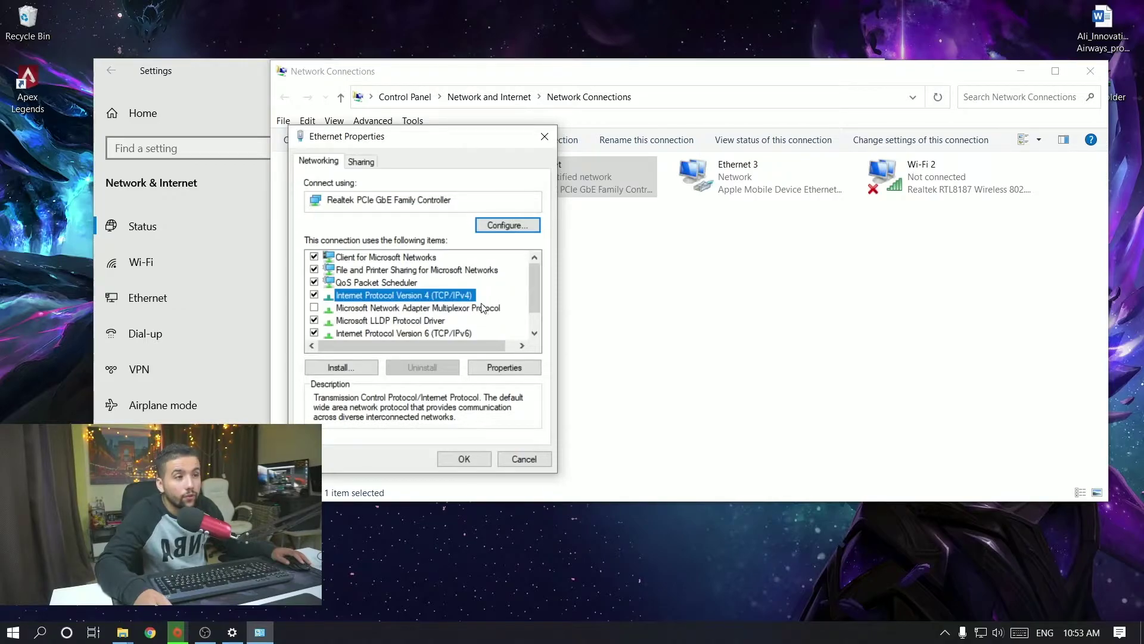
left_click(517, 367)
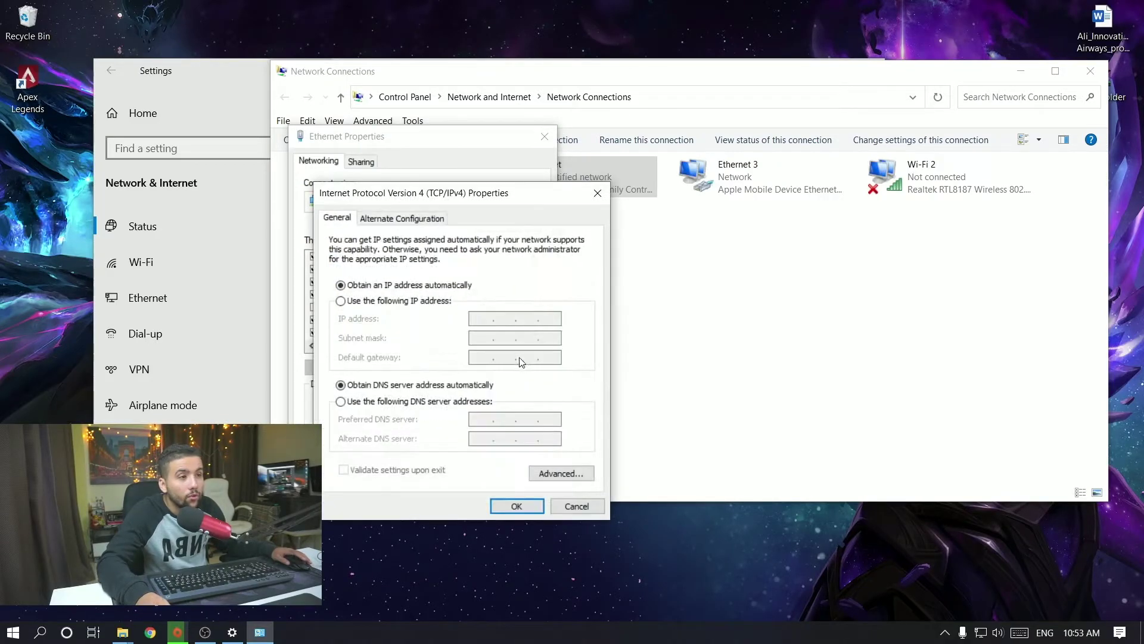
left_click_drag(444, 176, 470, 150)
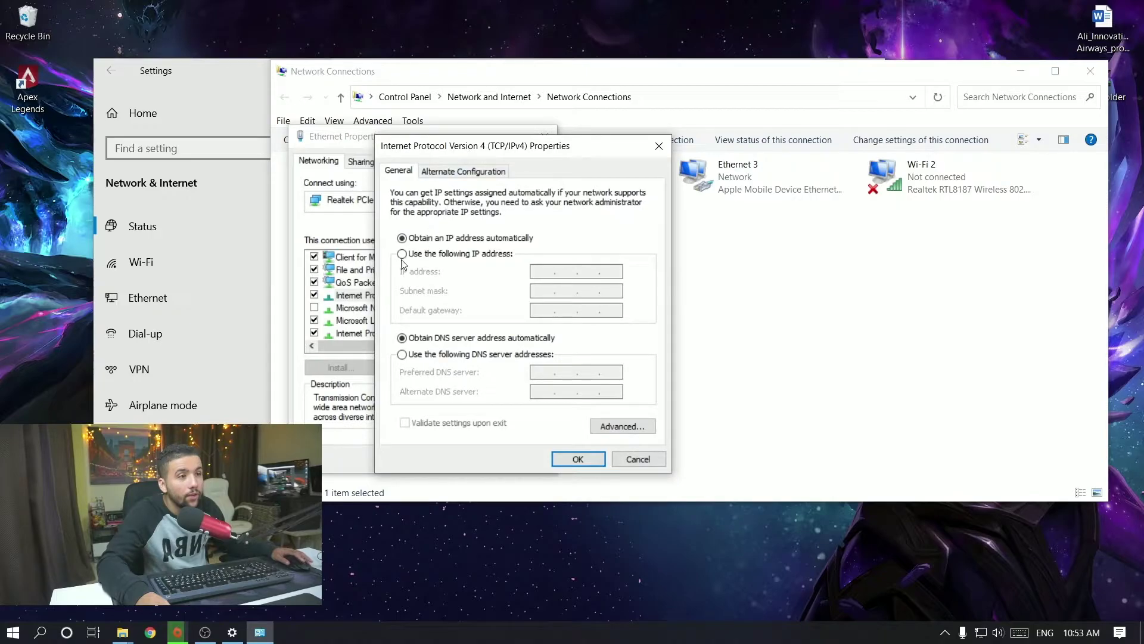
Step: Give the Ethernet adapter the static IP address 192.168.1.02 with subnet mask 255.255.255.0, and close its properties
left_click(470, 255)
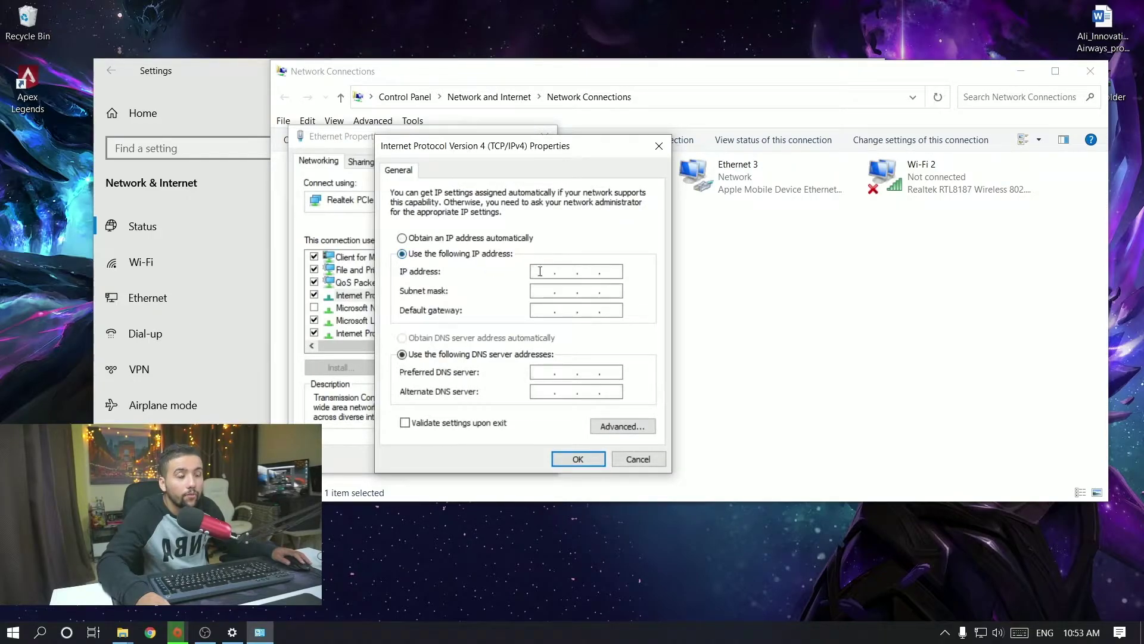
type("19")
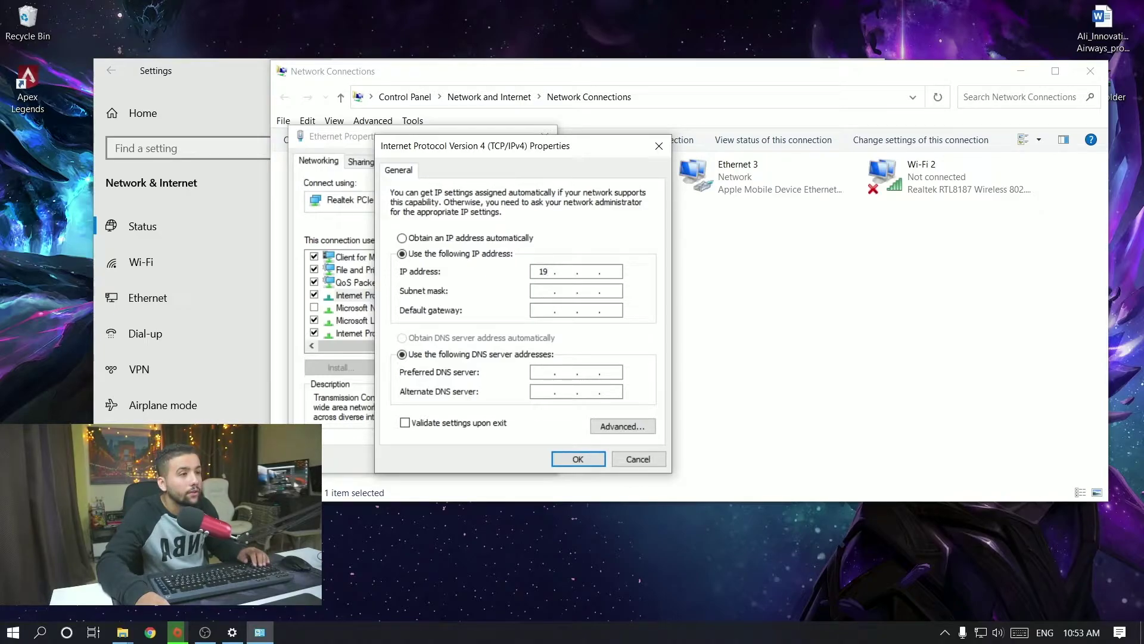
type("2 . 168")
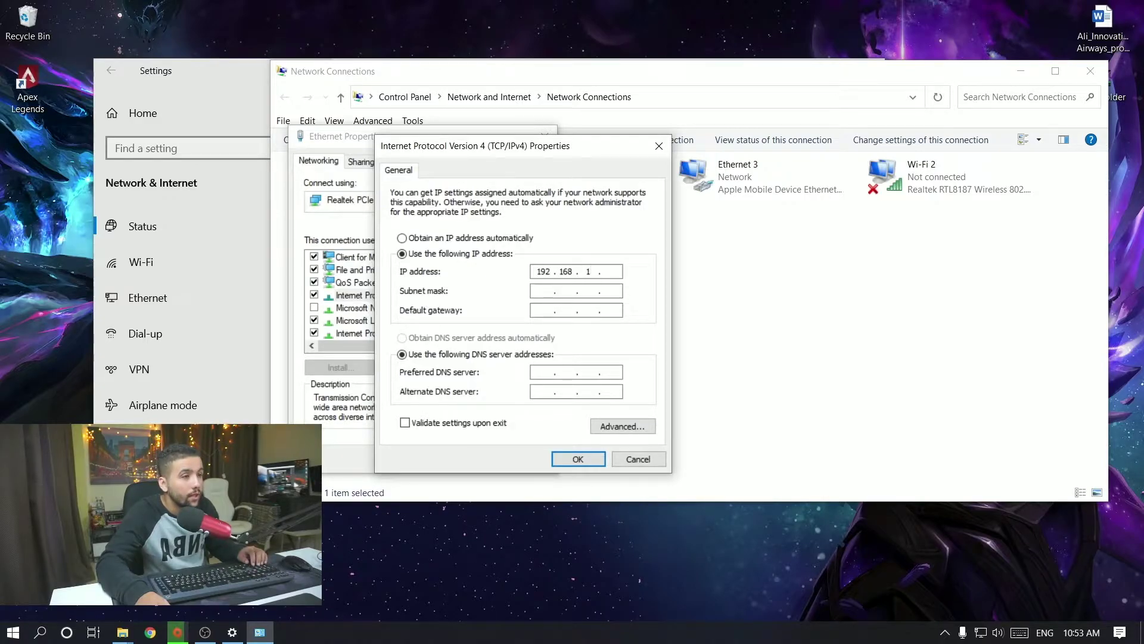
key("Tab")
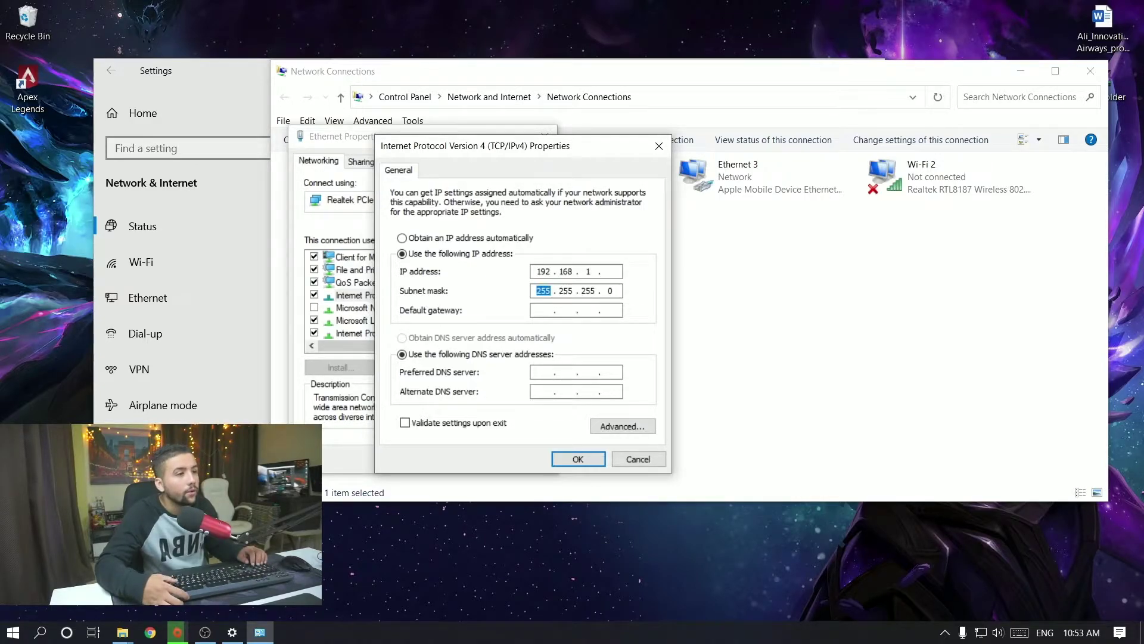
left_click(612, 272)
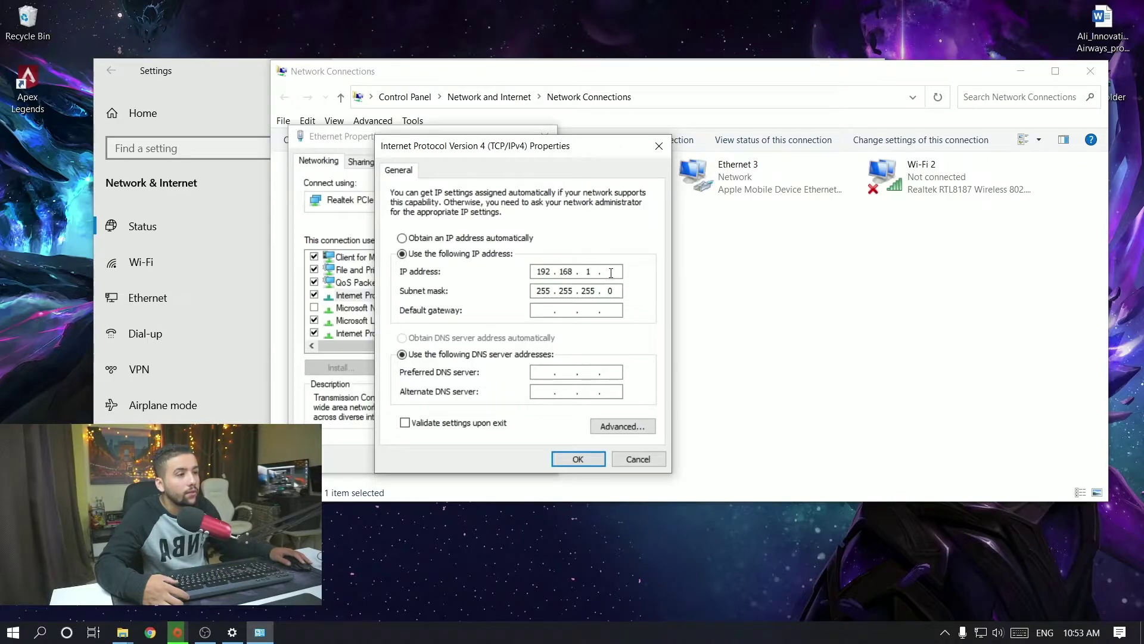
type("102")
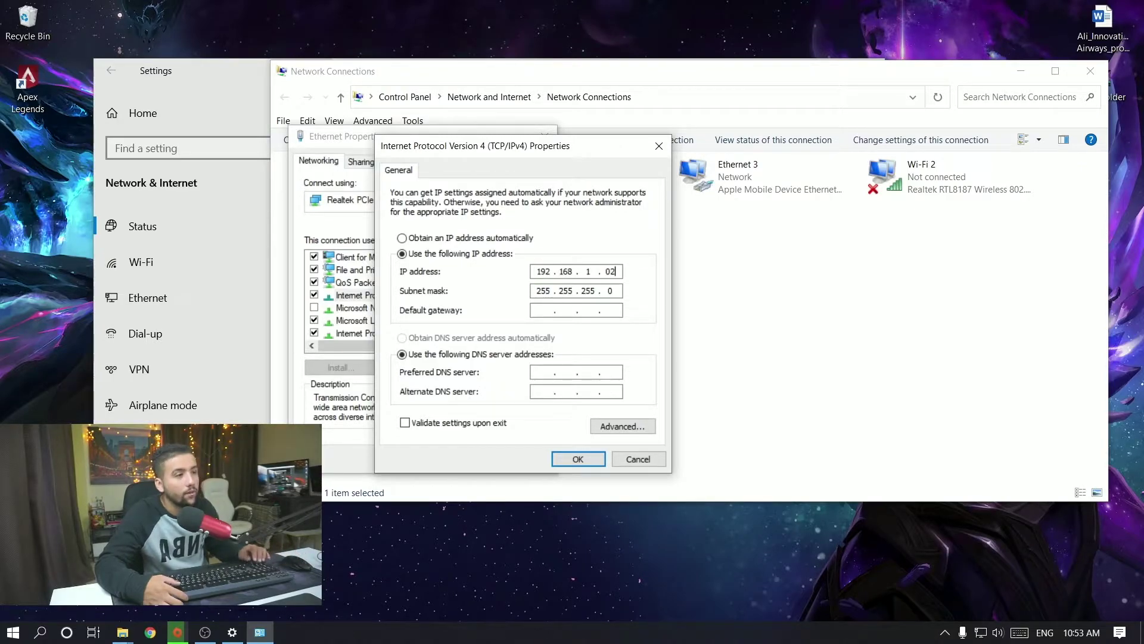
key("BackSpace")
key("BackSpace")
key("BackSpace")
type("0")
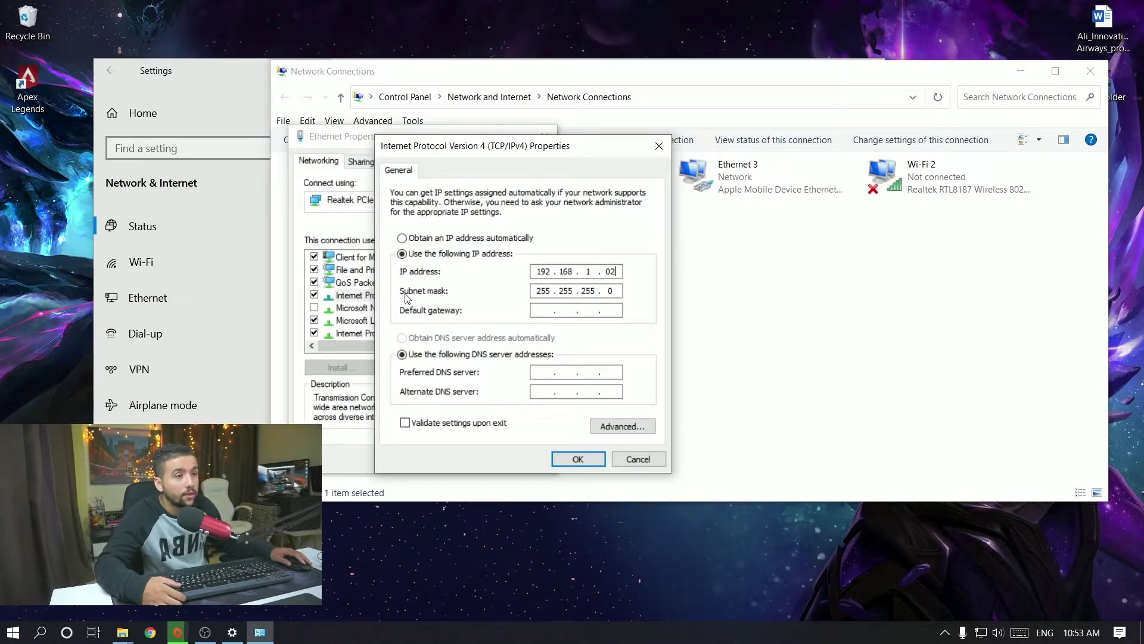
double_click(611, 291)
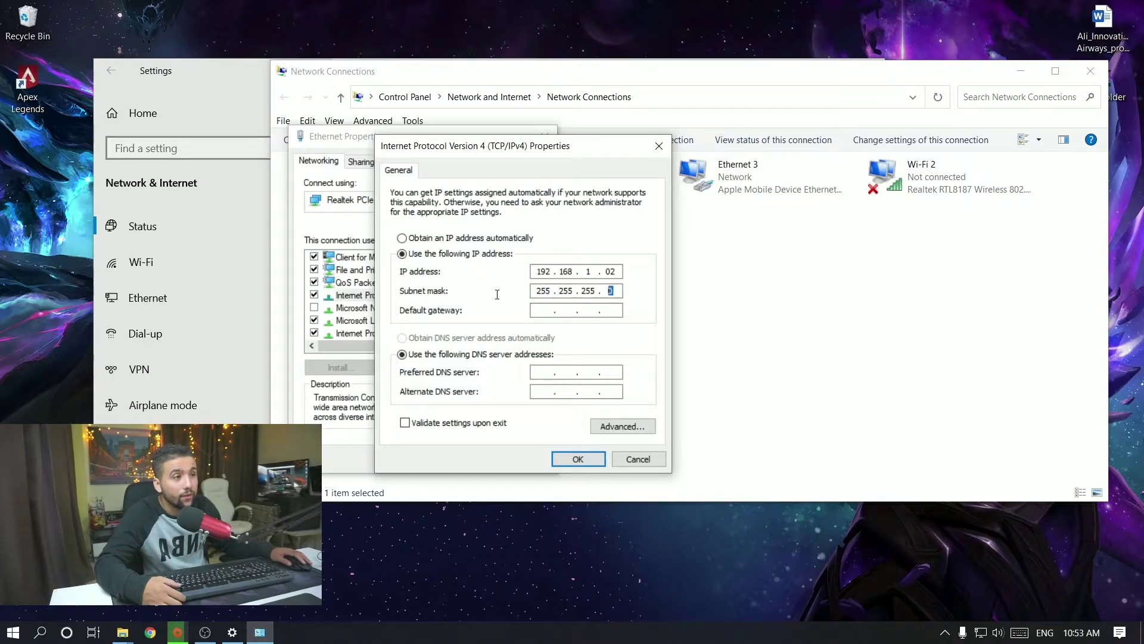
left_click(575, 457)
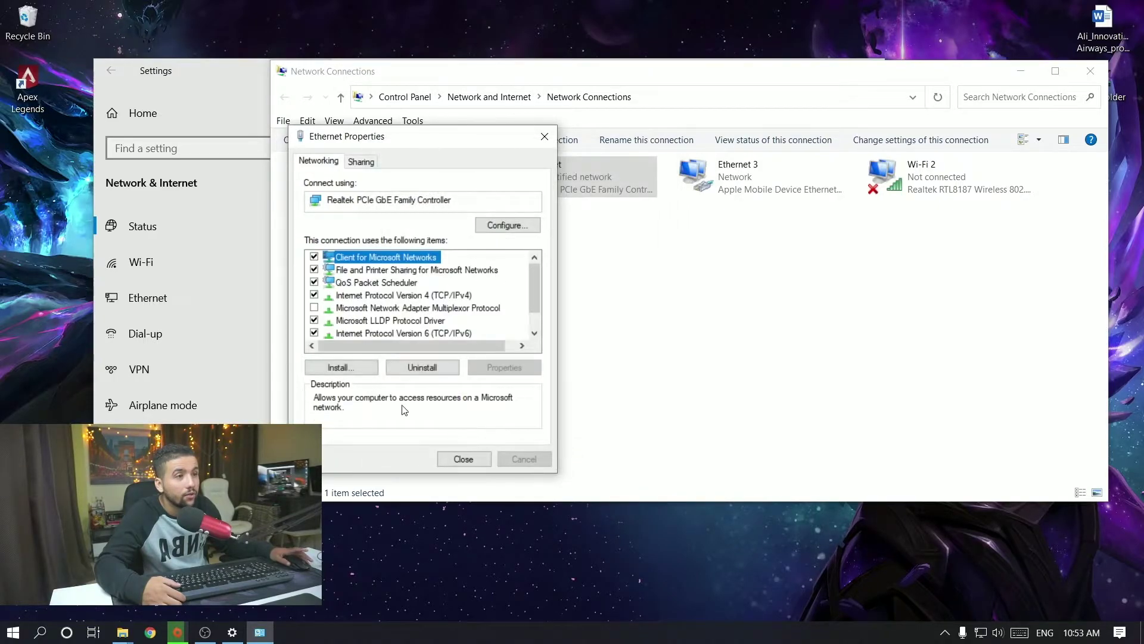
left_click(465, 458)
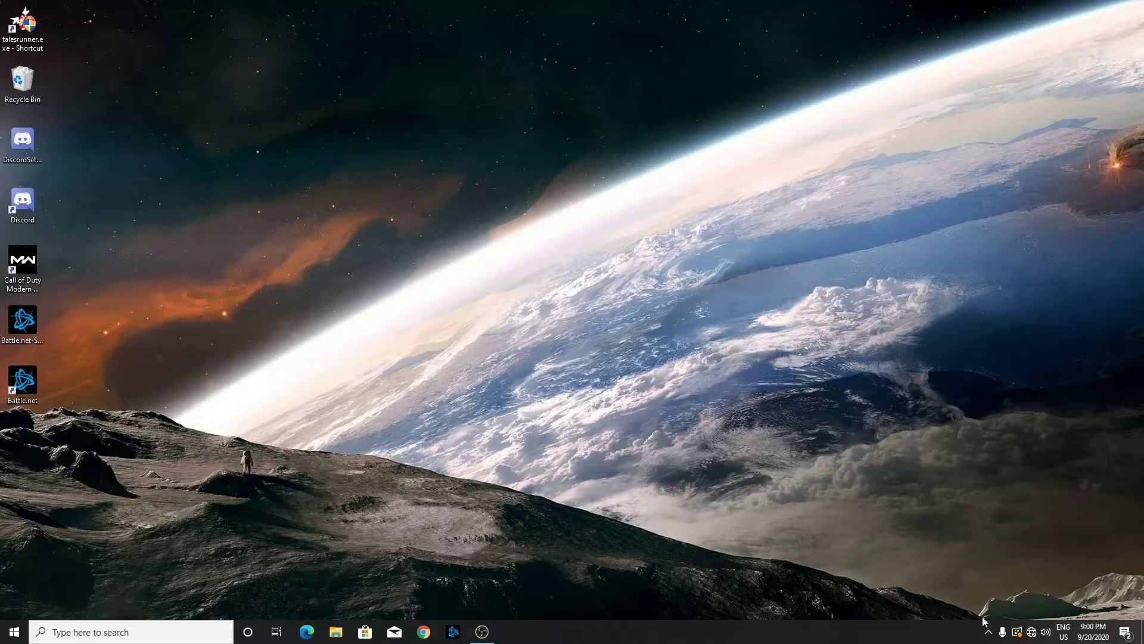
Step: On the second PC, open the advanced sharing settings from the Network and Sharing Center
right_click(1031, 631)
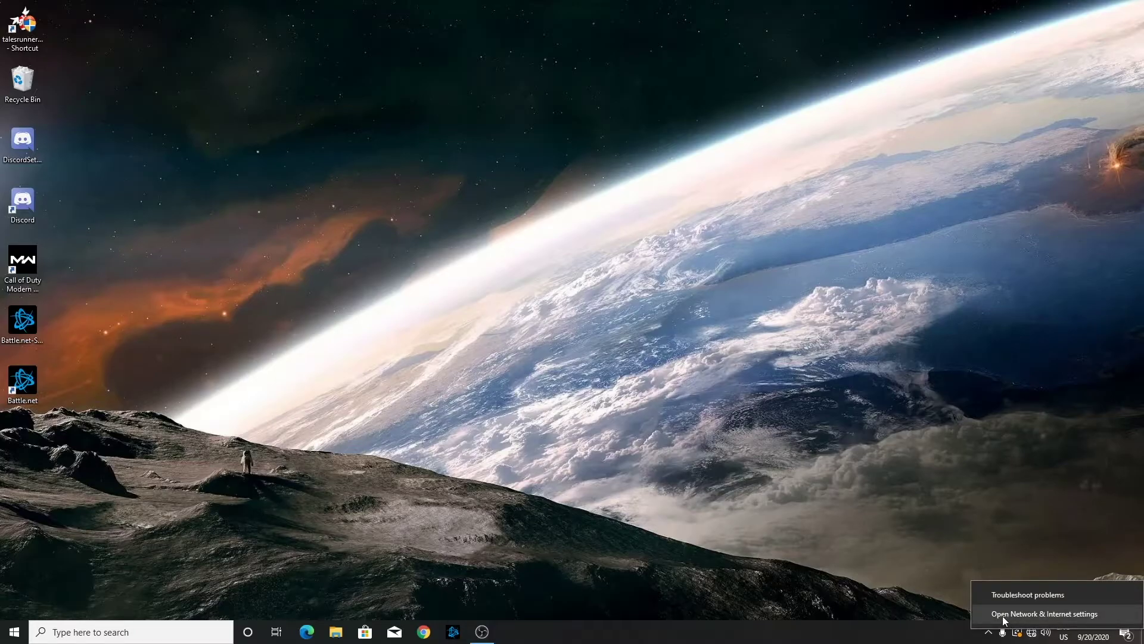
left_click(1004, 614)
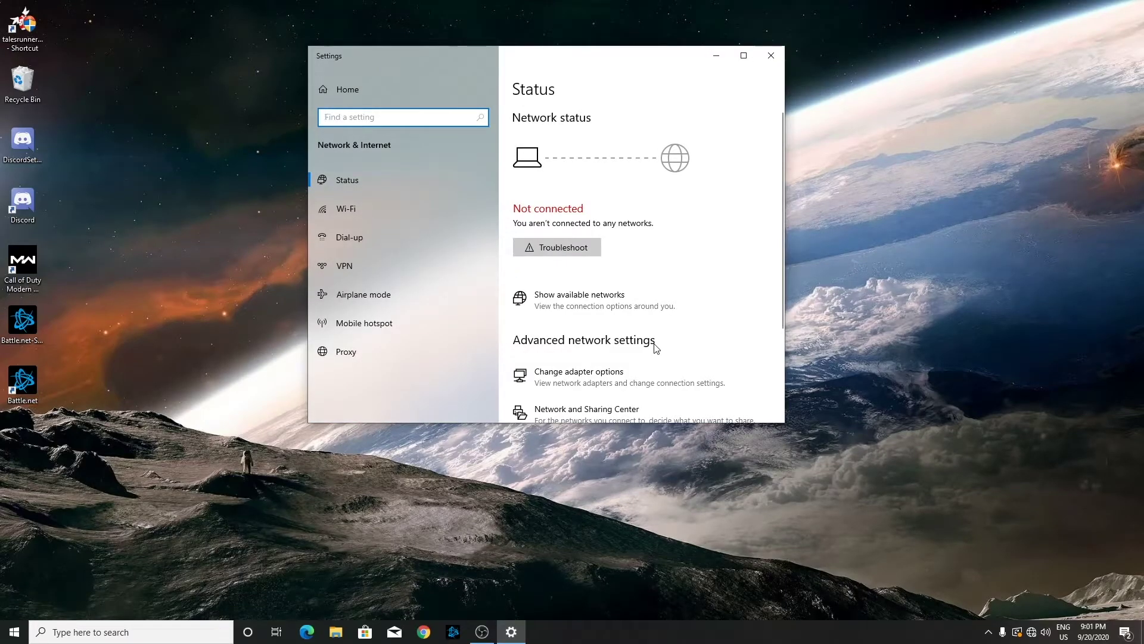
scroll(655, 347, "down", 2)
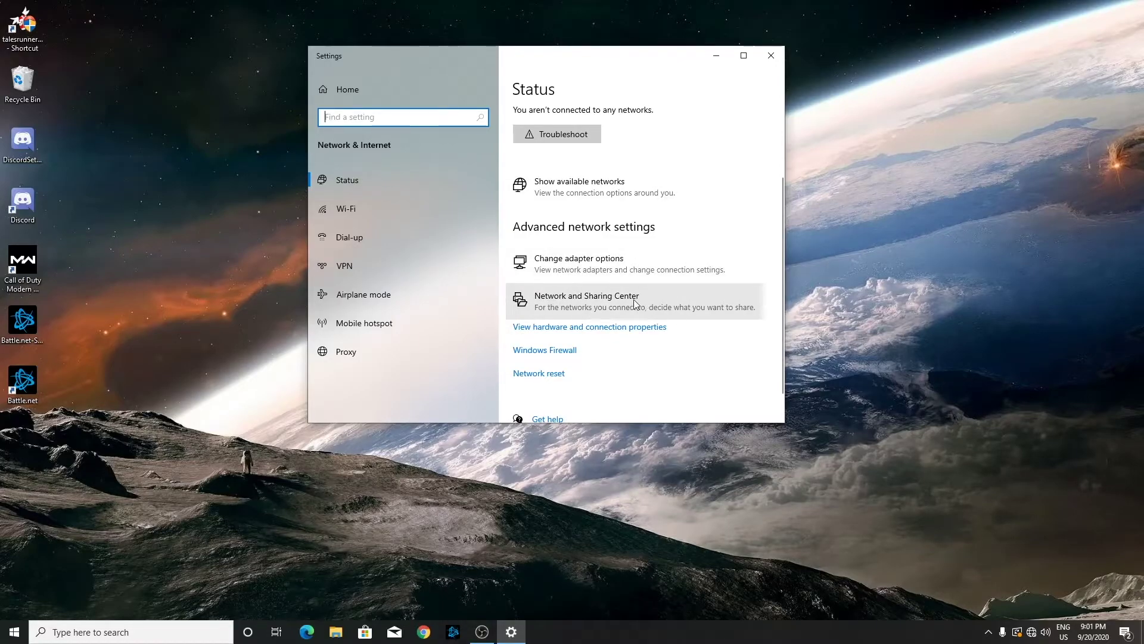
left_click(588, 299)
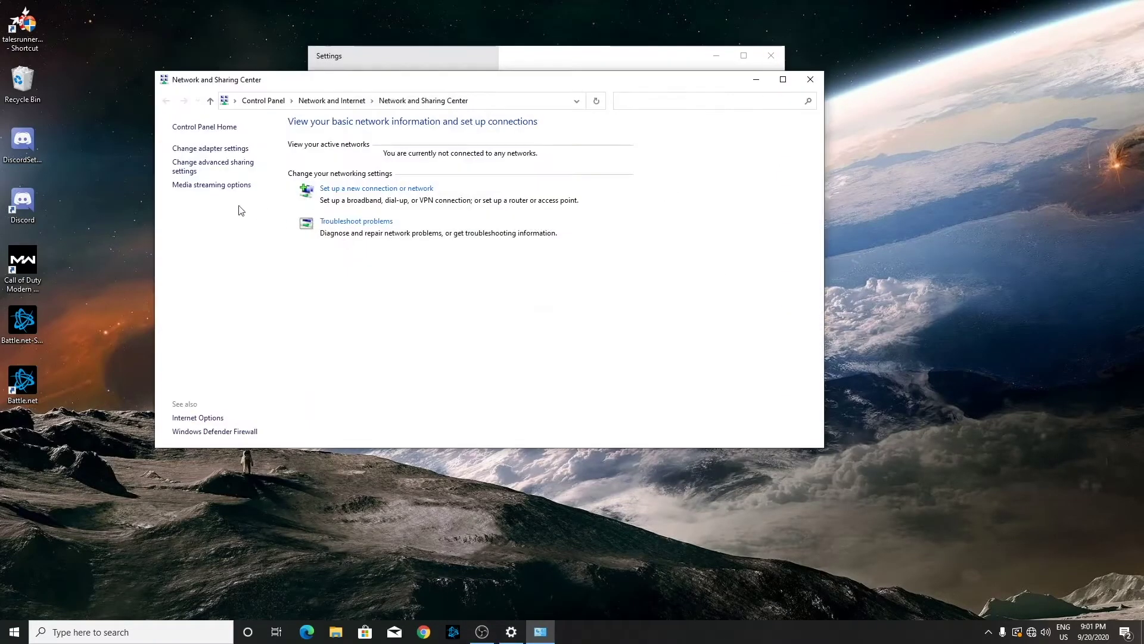
left_click(183, 171)
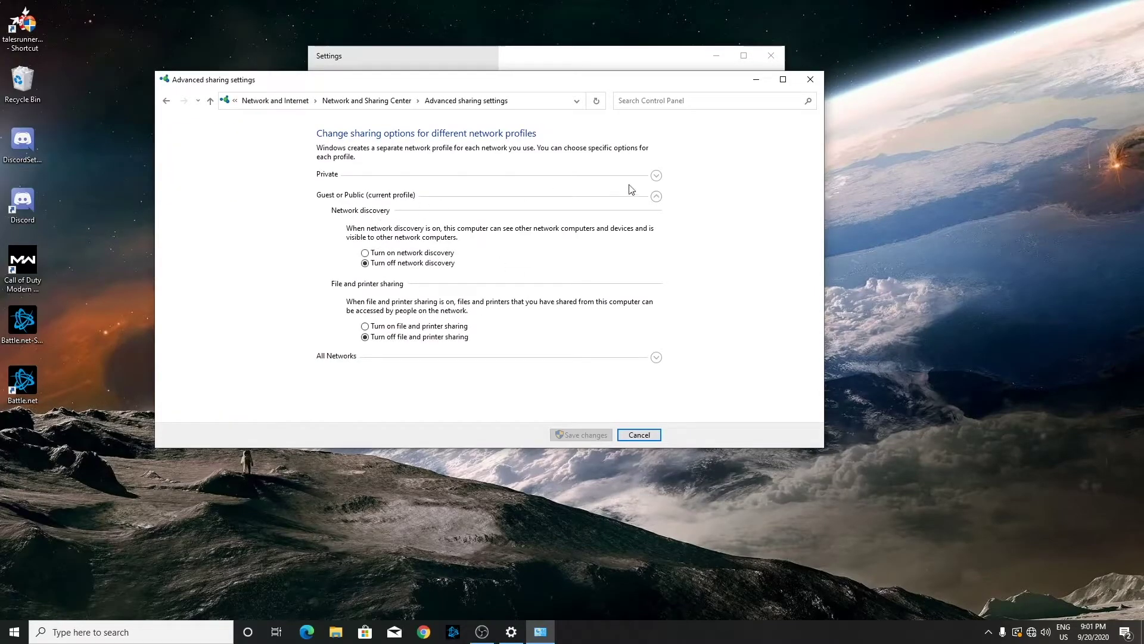
Step: Turn on network discovery and file and printer sharing for the second PC's Private network profile
left_click(650, 180)
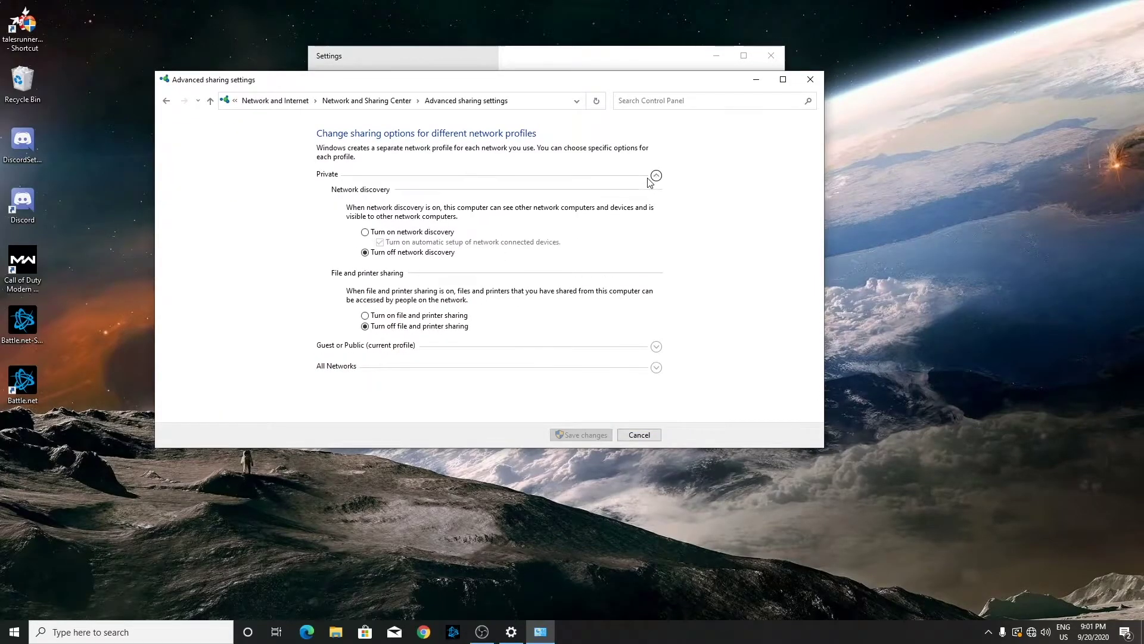
left_click(403, 236)
left_click(444, 317)
Step: Turn off password protected sharing for All Networks on the second PC, save the changes, and close the Network and Sharing Center
left_click(651, 347)
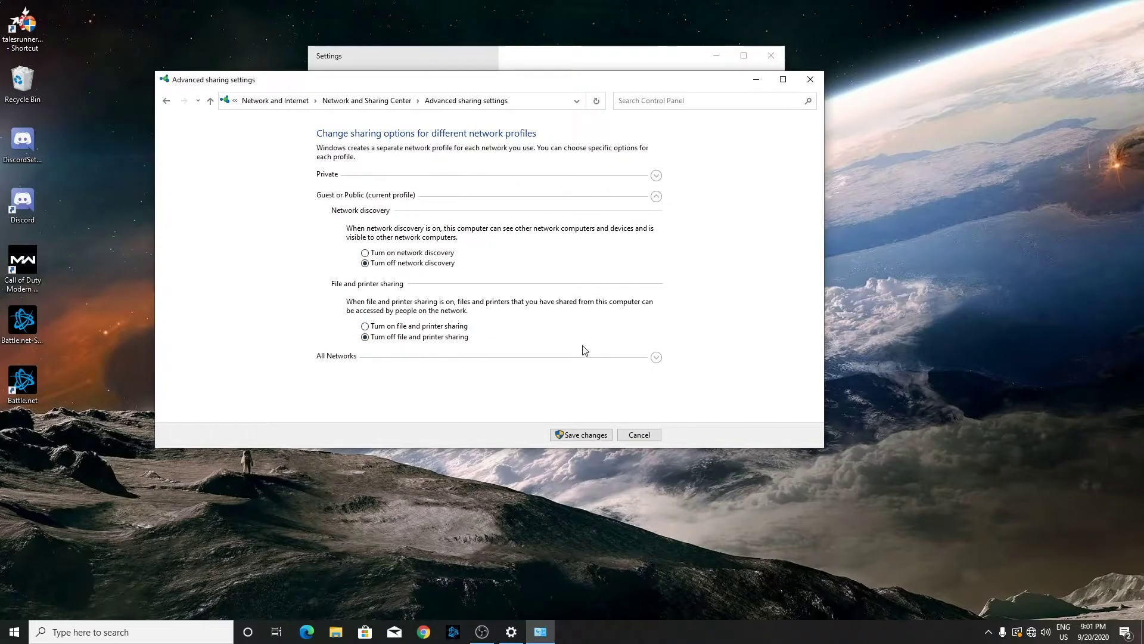
left_click(656, 357)
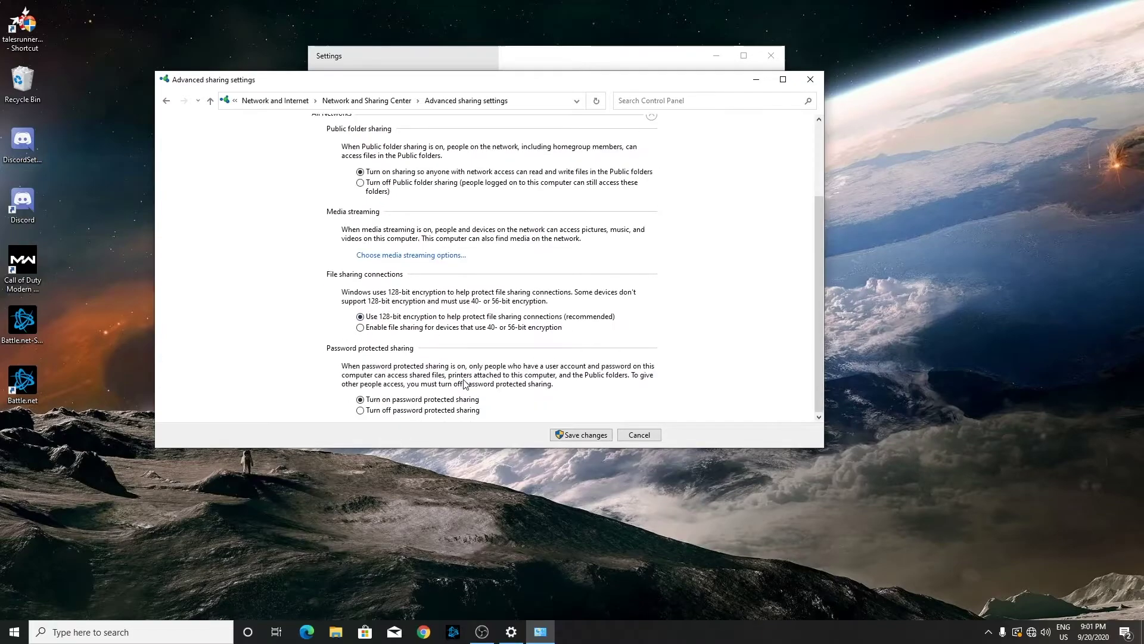
left_click(360, 410)
left_click(564, 438)
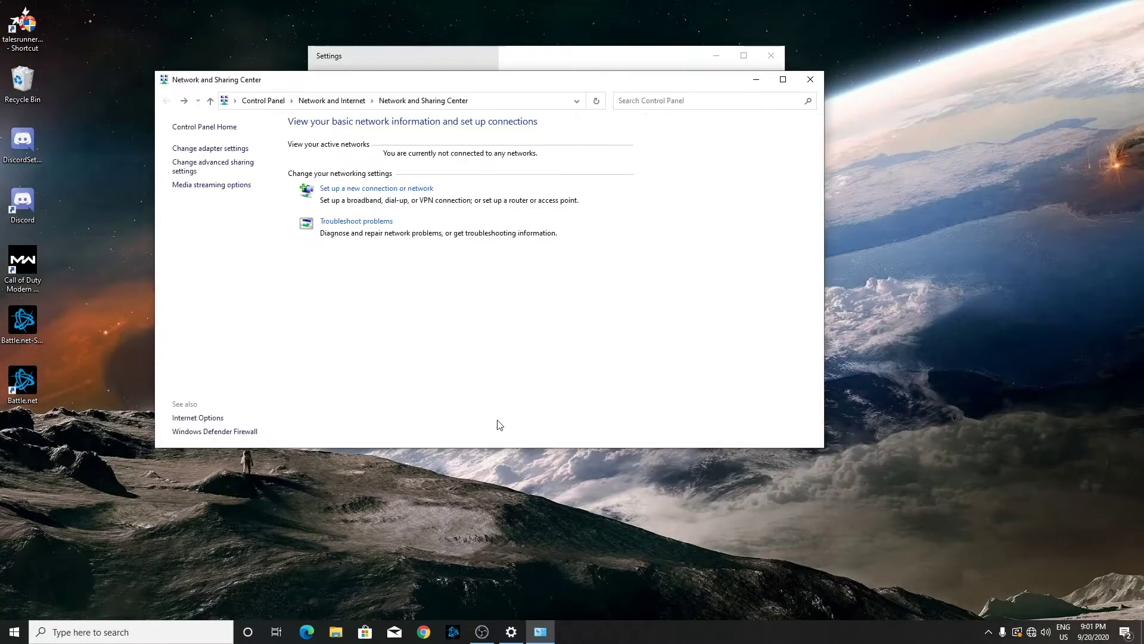
left_click(810, 79)
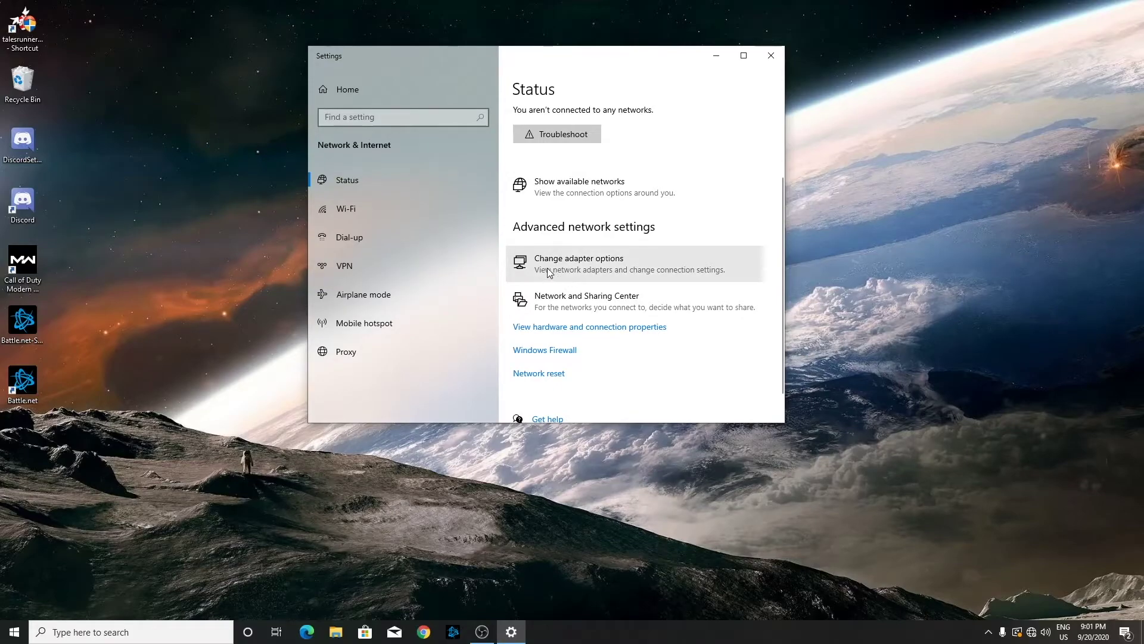
Step: Open the second PC's network adapter list and enable its disabled Ethernet adapter
left_click(567, 264)
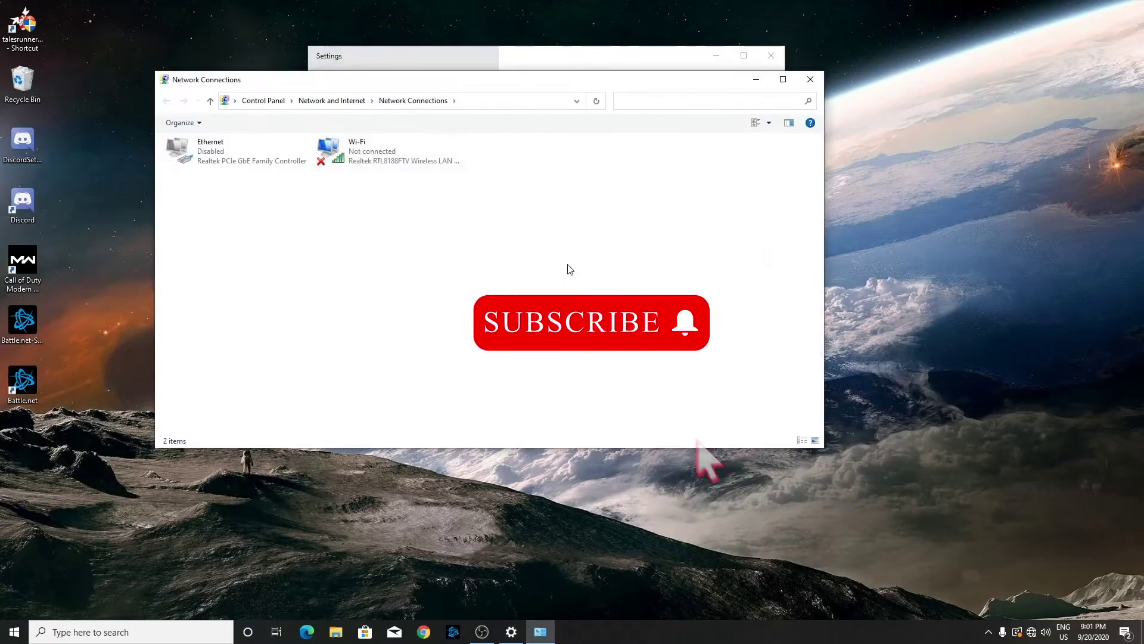
left_click(234, 160)
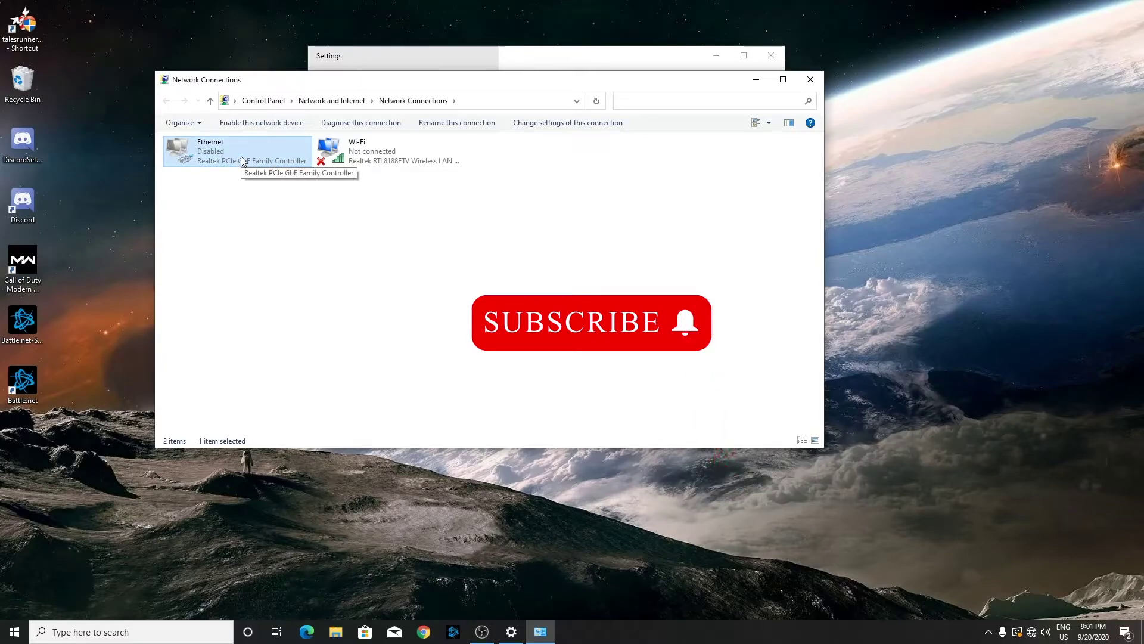
right_click(241, 156)
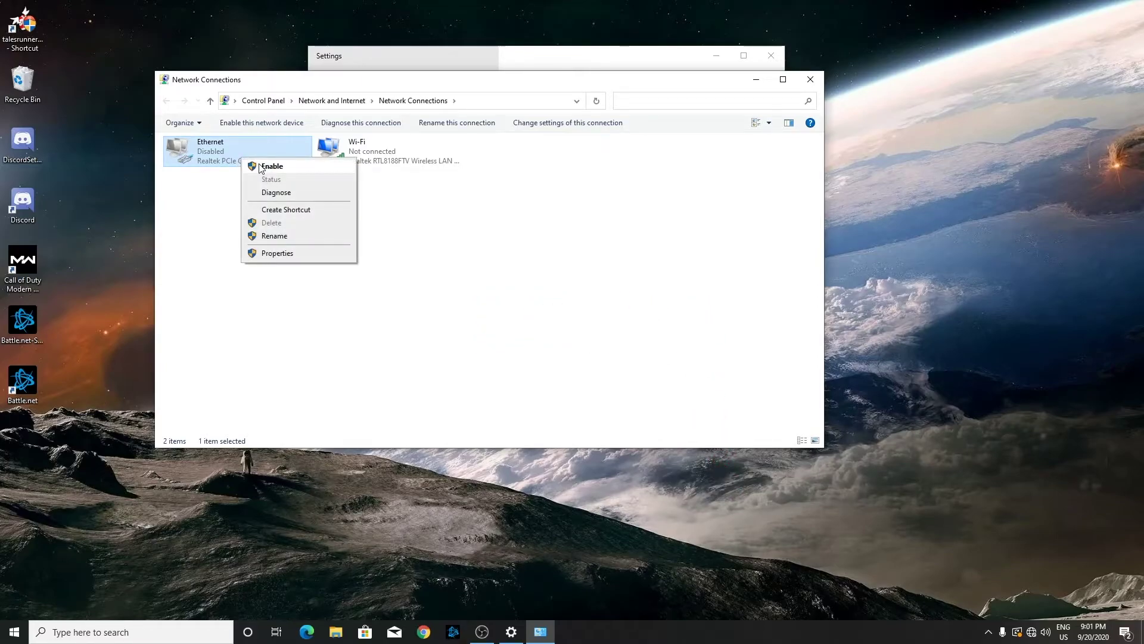
left_click(260, 166)
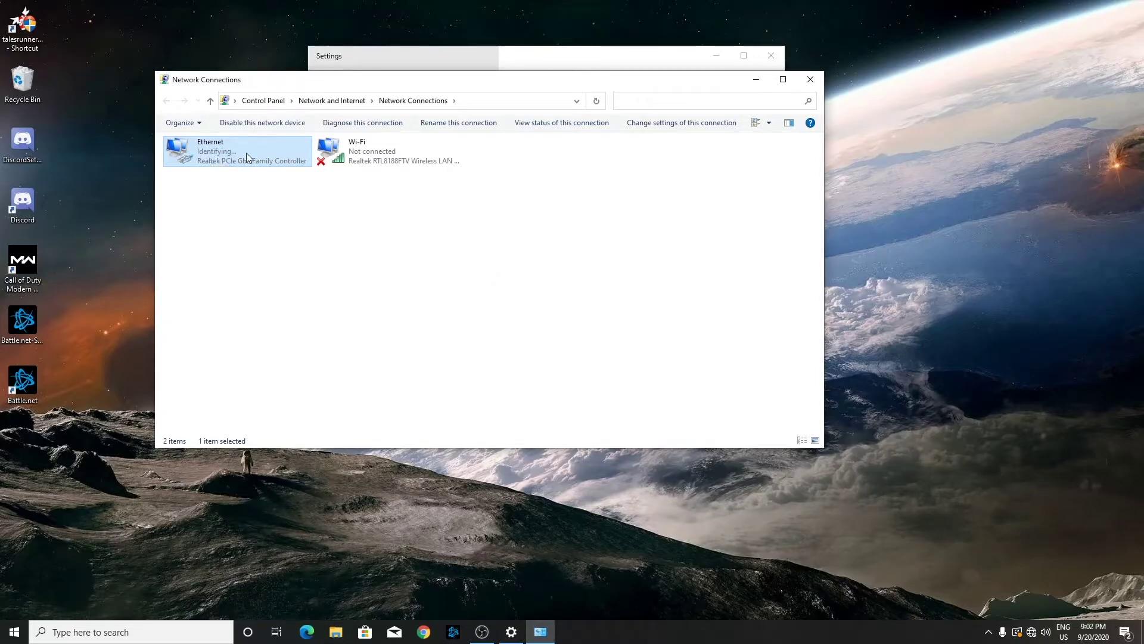
Step: Open the Internet Protocol Version 4 (TCP/IPv4) properties of the newly enabled Ethernet adapter
right_click(256, 153)
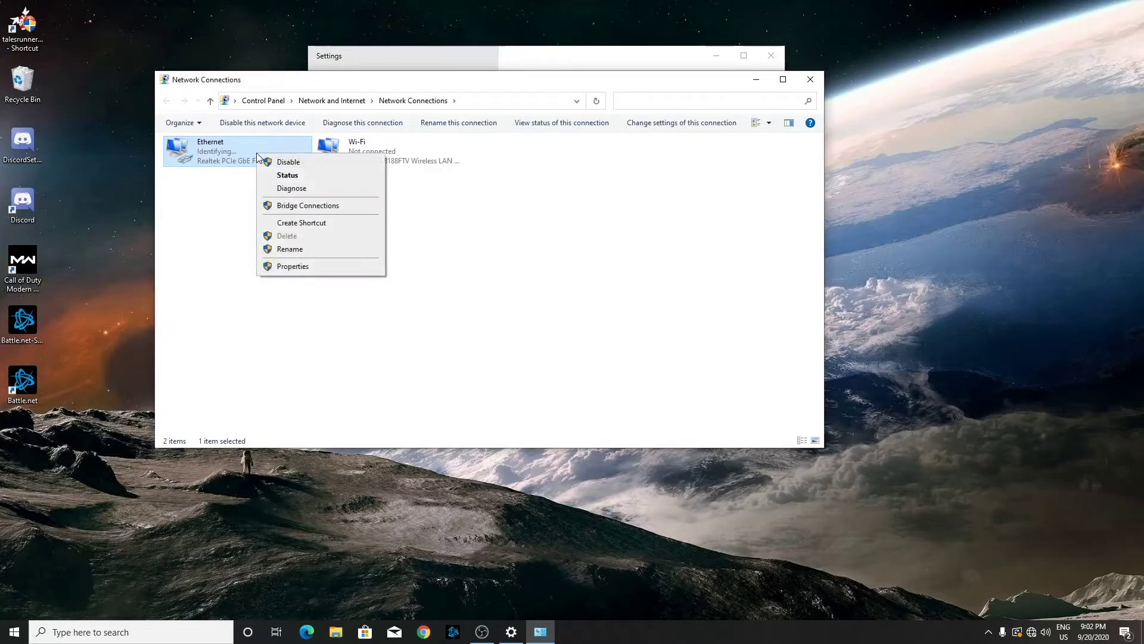
left_click(292, 267)
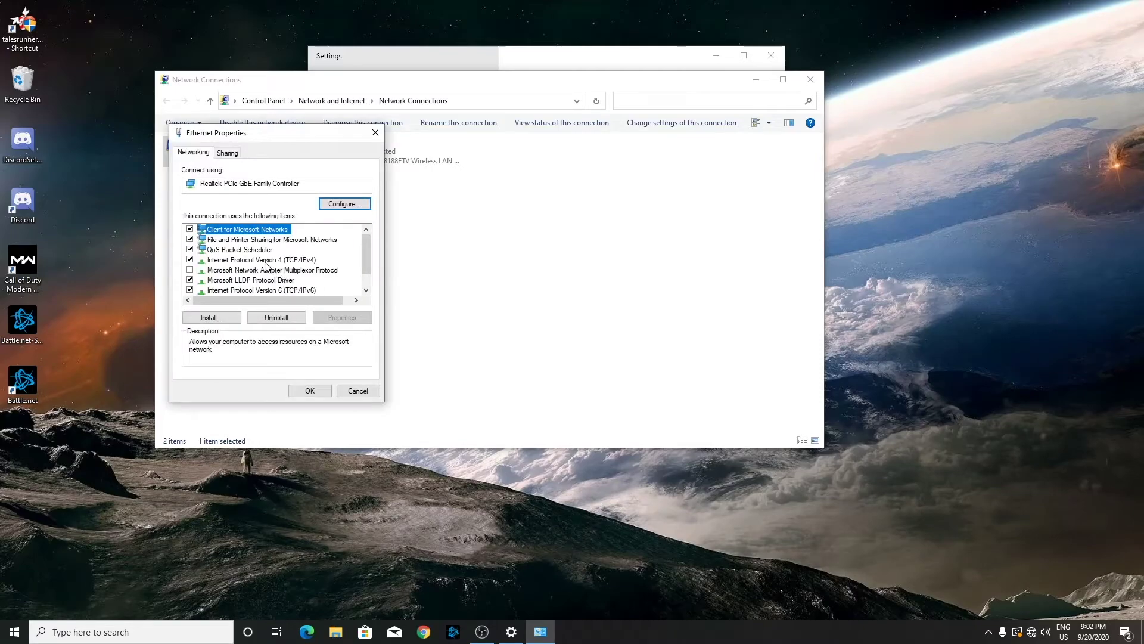
left_click(256, 260)
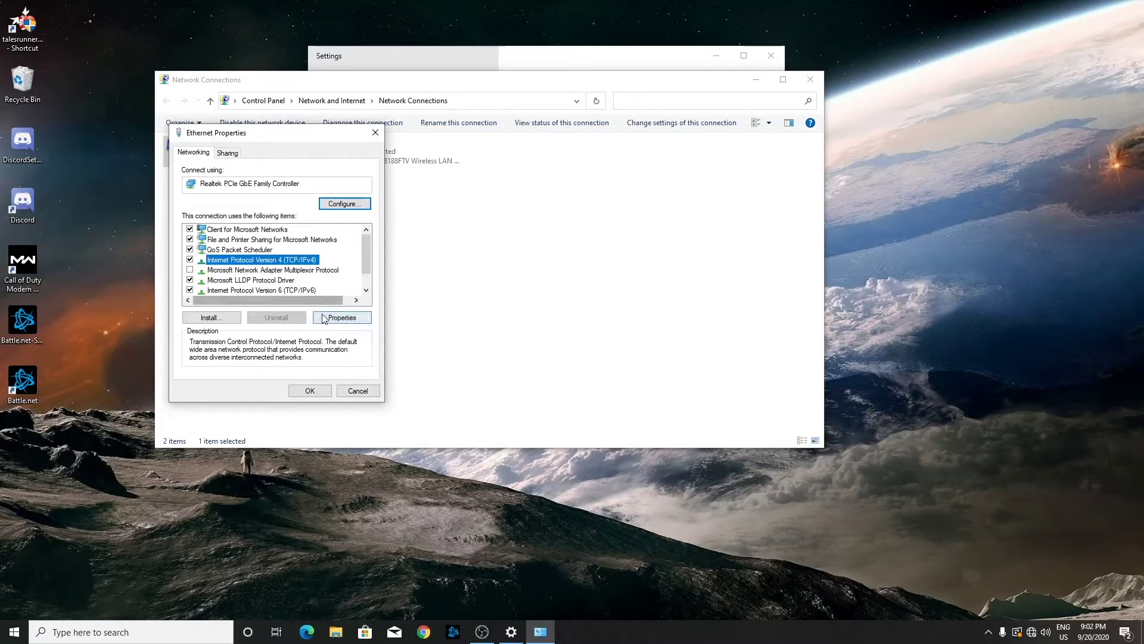
left_click(325, 317)
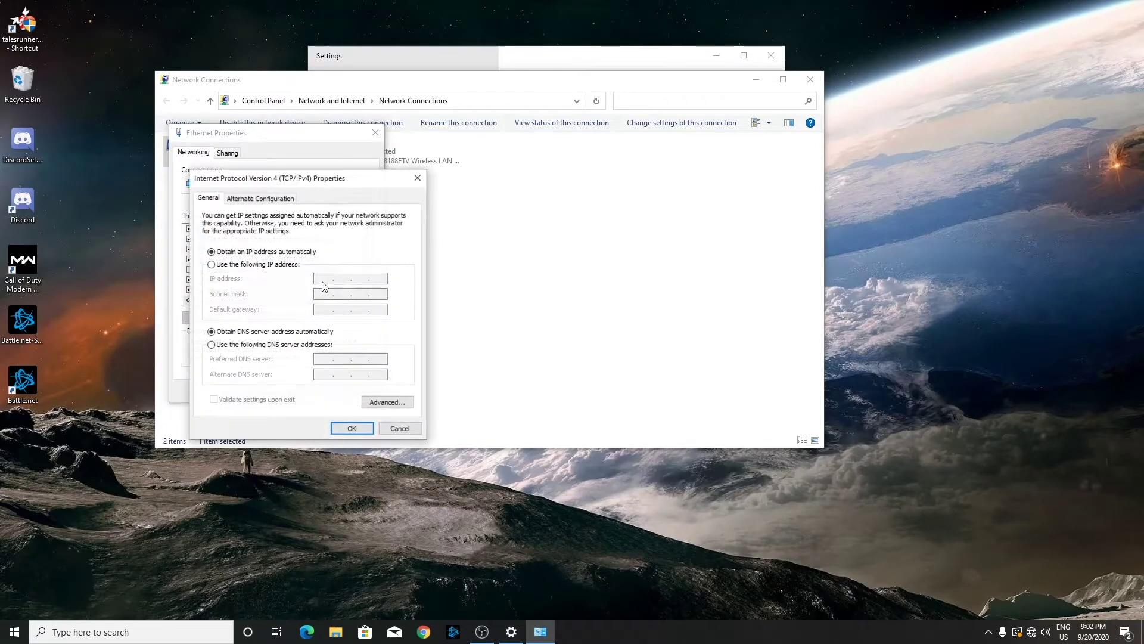
Step: Assign the static IP address 192.168.1.1 with the default subnet mask to the Ethernet adapter, apply it, and close all network settings windows
left_click(225, 265)
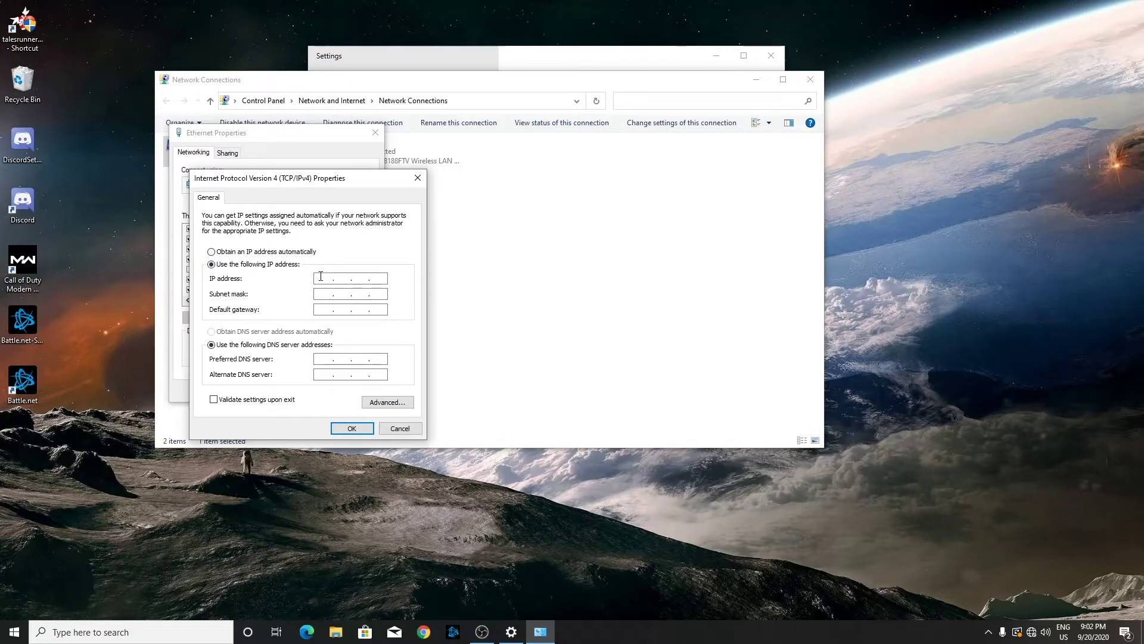
left_click(321, 277)
type("192.168..")
key("Tab")
left_click(381, 277)
type("168.1.1")
left_click(345, 429)
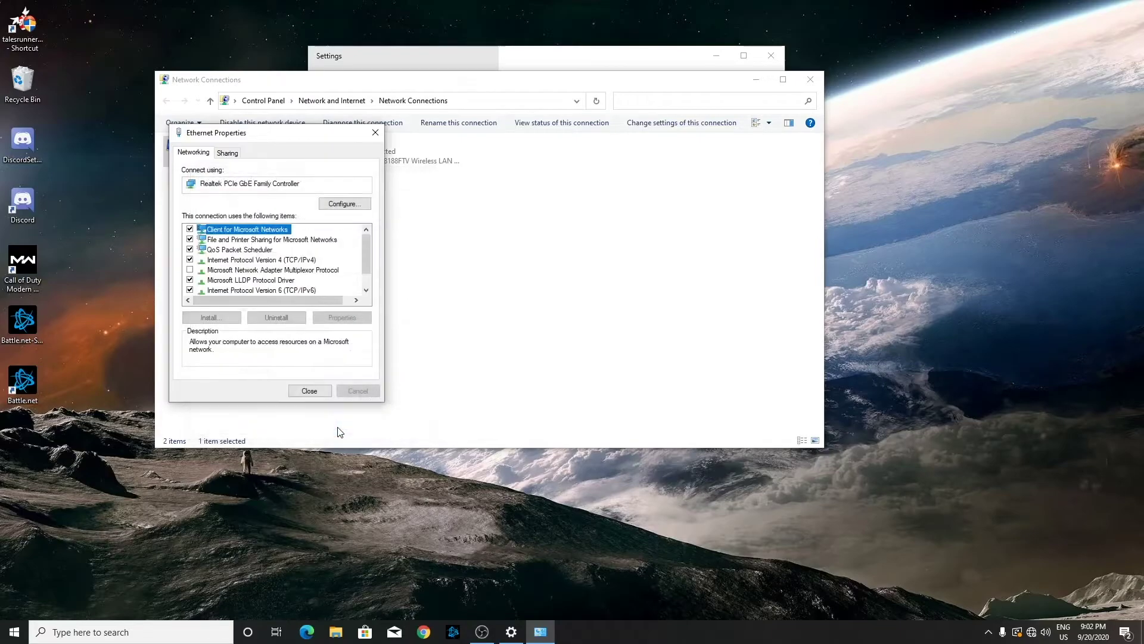
left_click(309, 391)
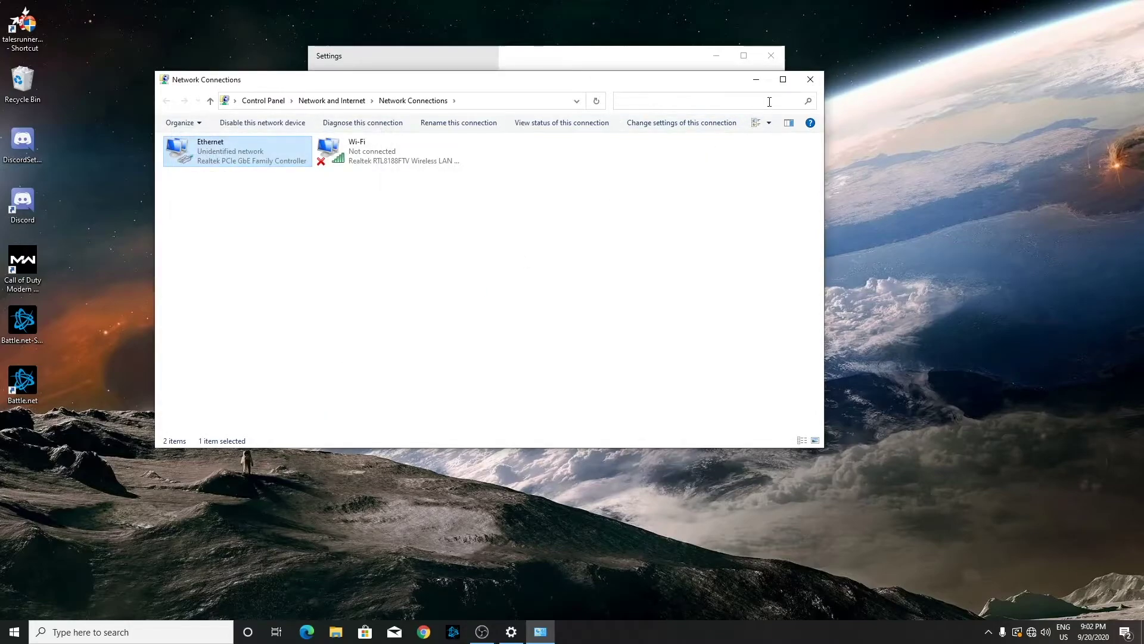
left_click(809, 80)
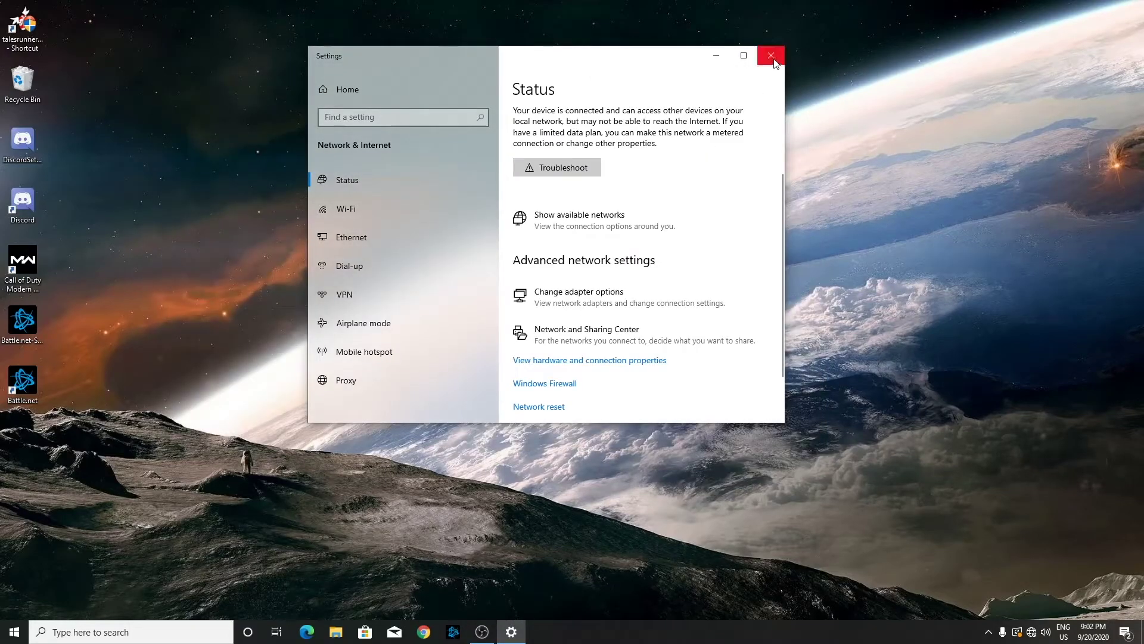
left_click(769, 59)
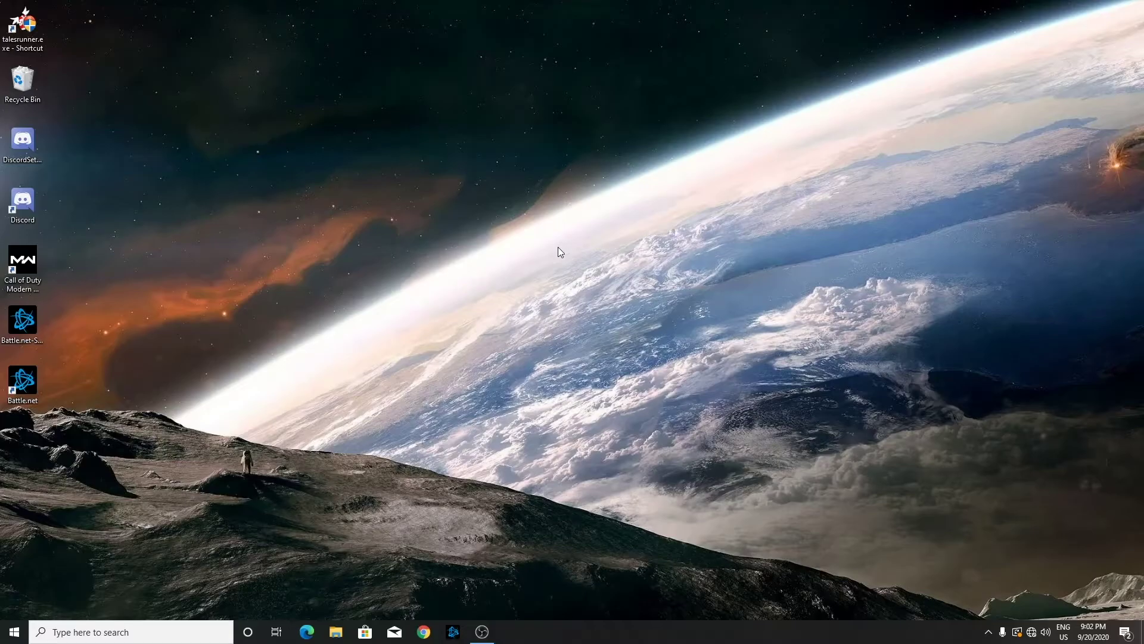
Step: Open the first PC's shared network location \\192.168.1.2 through the Run dialog
key("Tab")
key("super+r")
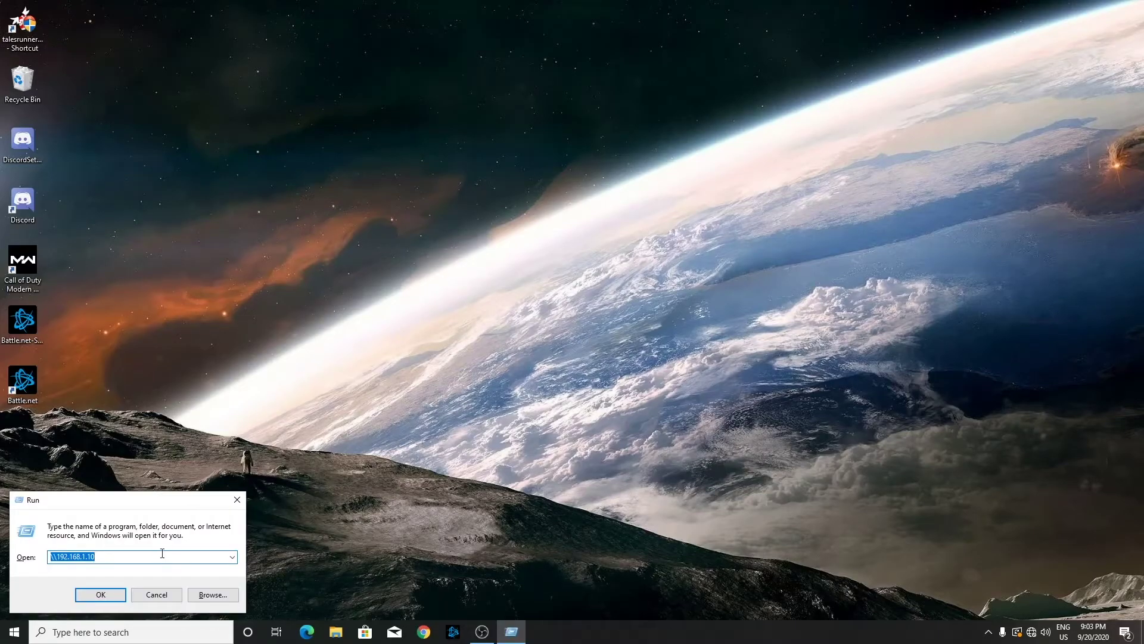
left_click(119, 560)
double_click(119, 560)
left_click(95, 557)
left_click_drag(96, 556, 50, 557)
left_click(101, 556)
left_click(87, 591)
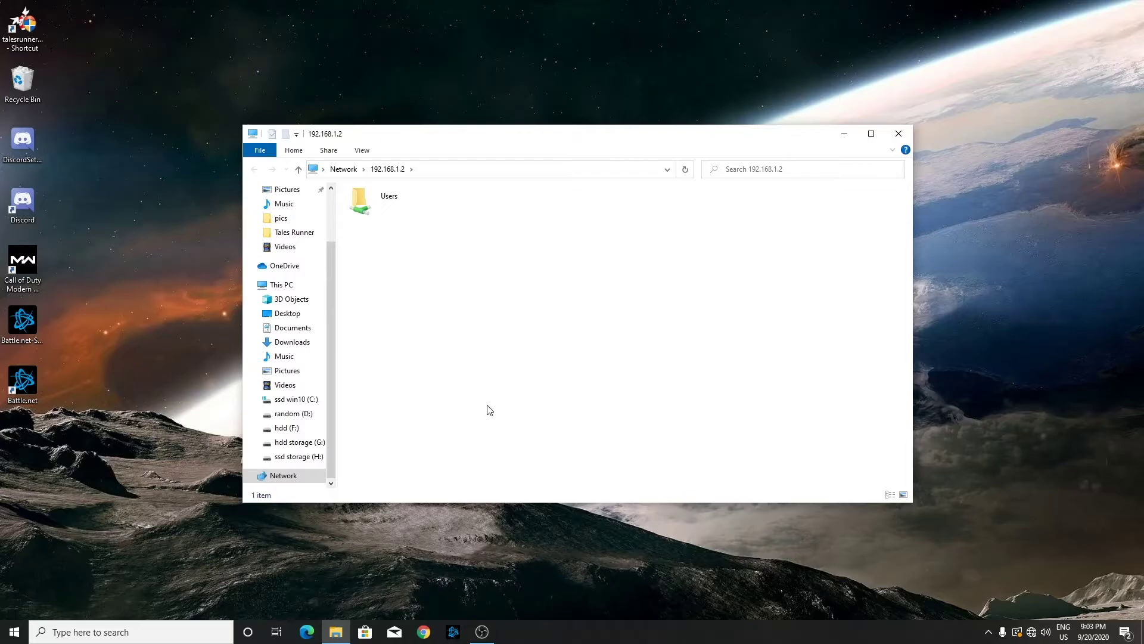
Step: Browse the Network location and view the shared folders of DESKTOP-6P0VRLK and DESKTOP-NNF2RPR
left_click_drag(677, 319, 754, 332)
left_click_drag(617, 143, 642, 152)
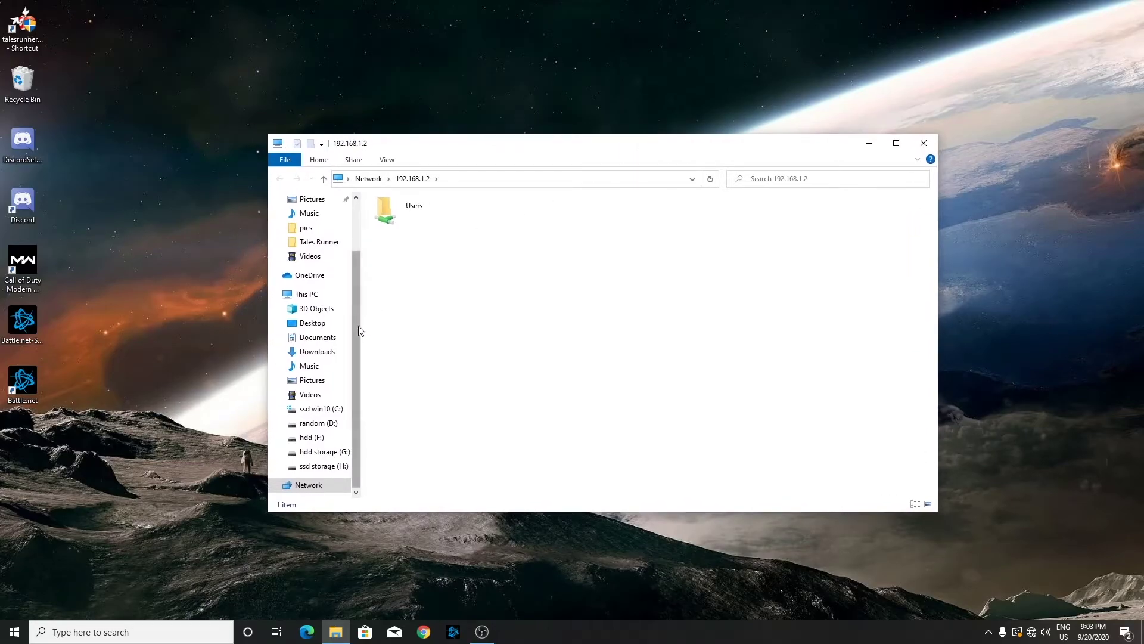
left_click(307, 485)
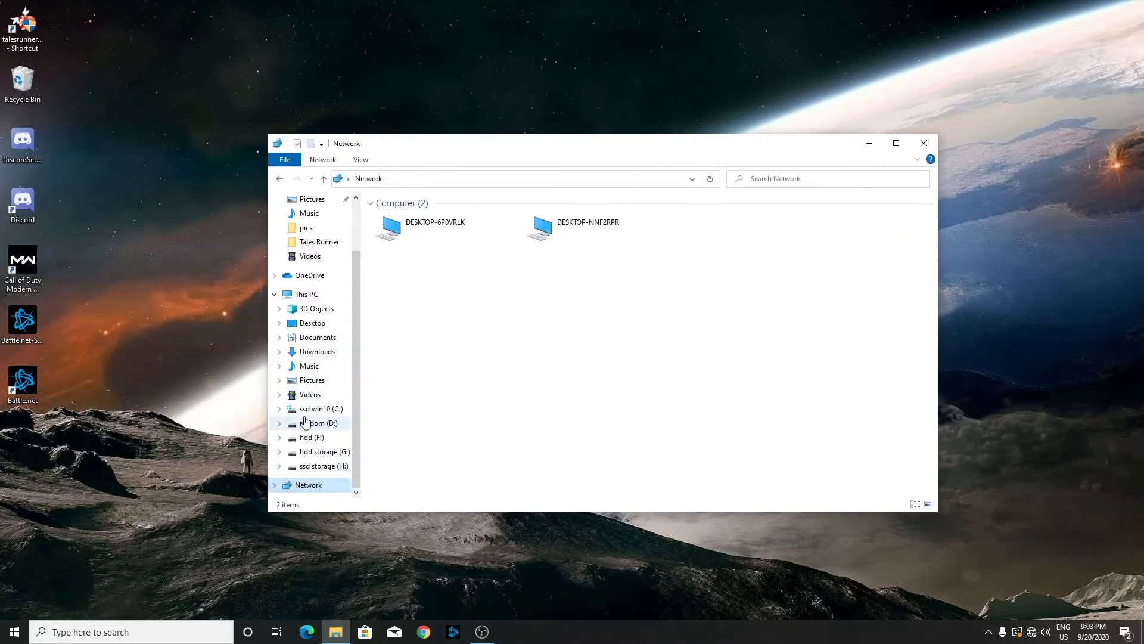
left_click(566, 235)
double_click(419, 235)
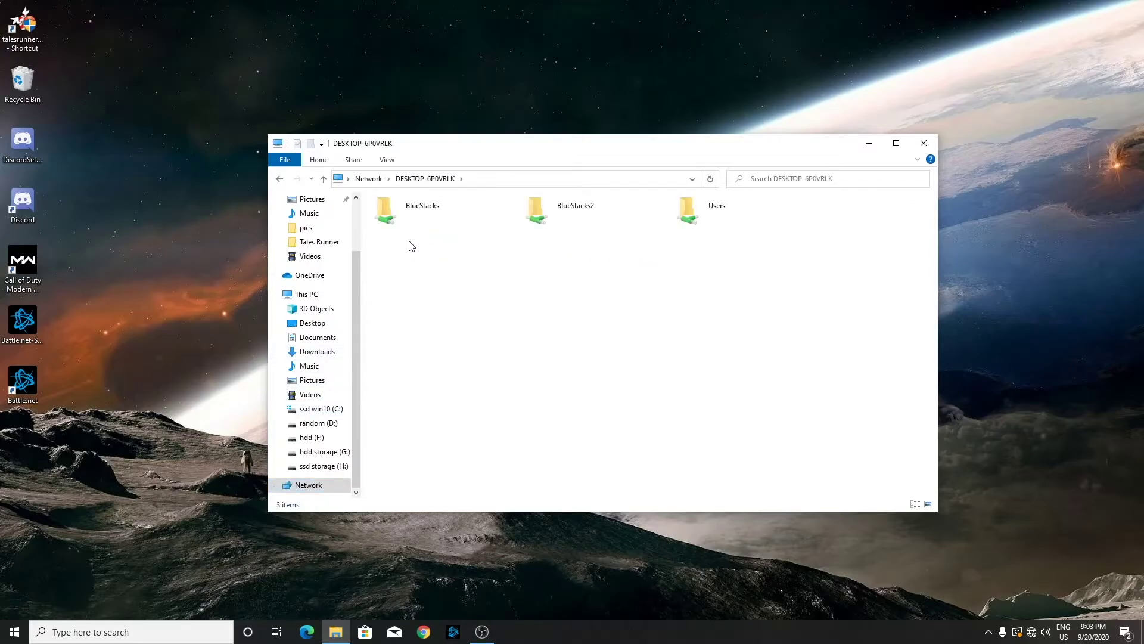
left_click(290, 181)
double_click(592, 237)
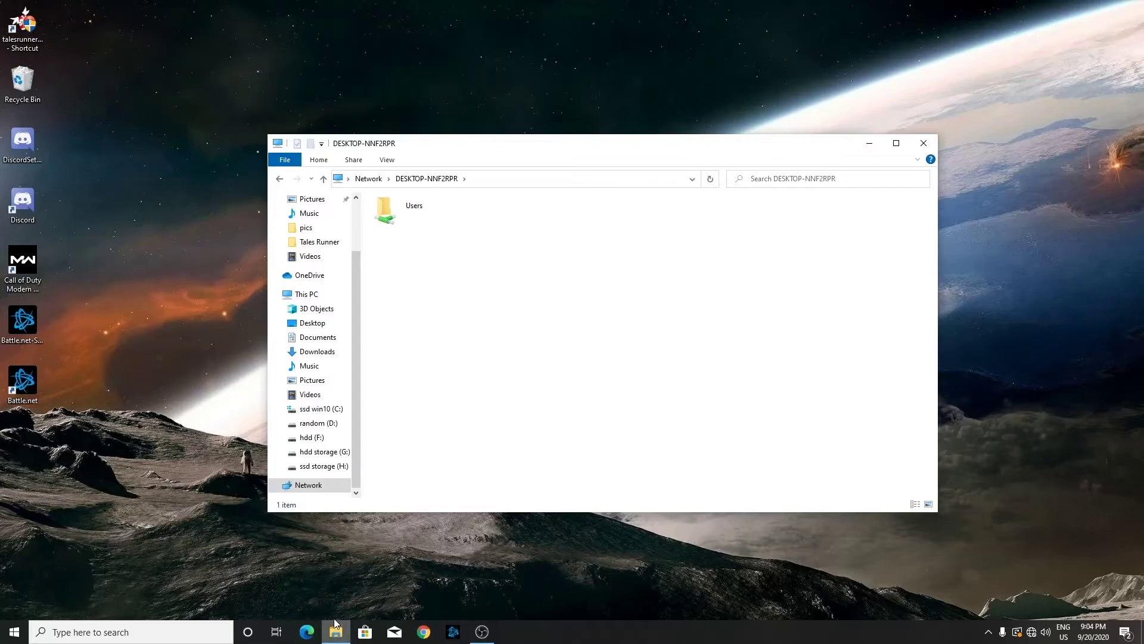
Step: Open the SteamLibrary\steamapps\common folder on the hdd (F:) drive
left_click(321, 439)
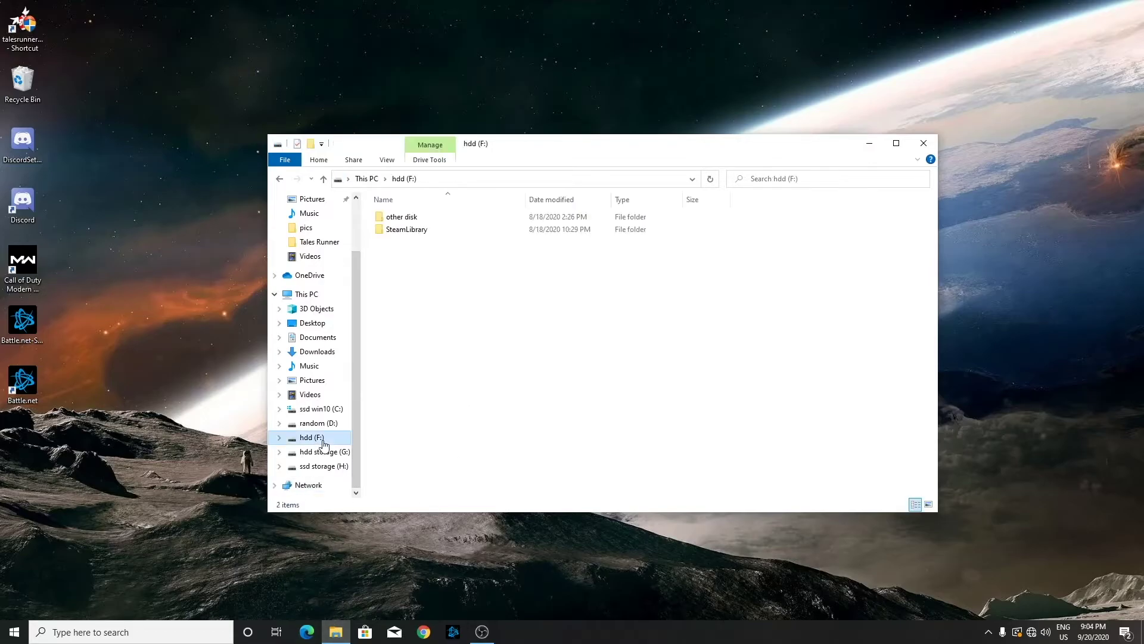
double_click(409, 235)
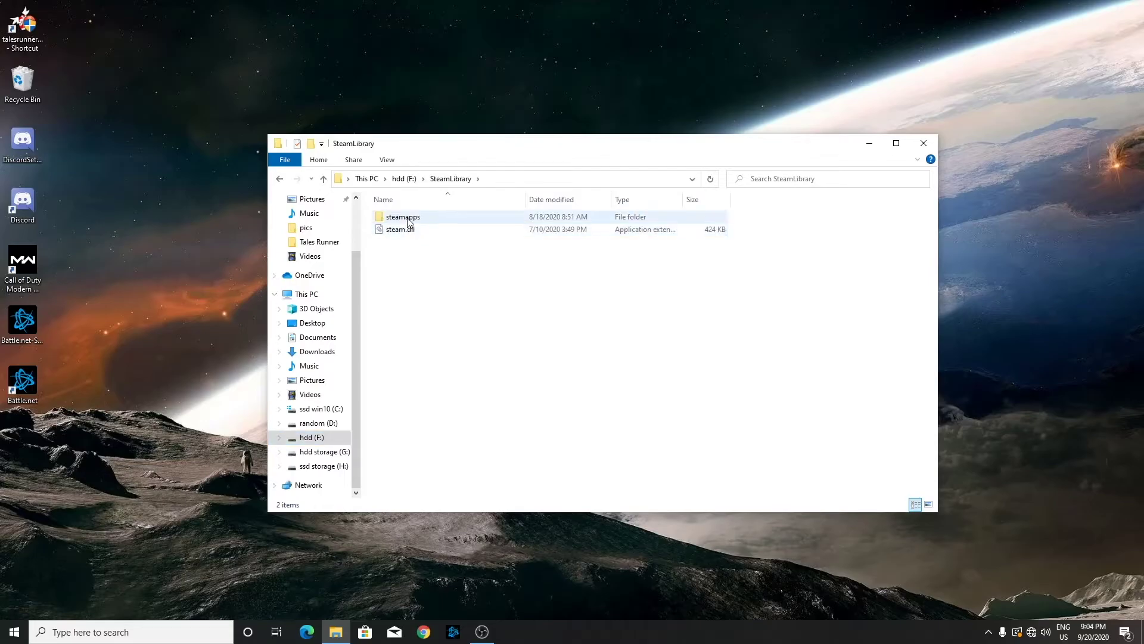
double_click(408, 218)
double_click(409, 218)
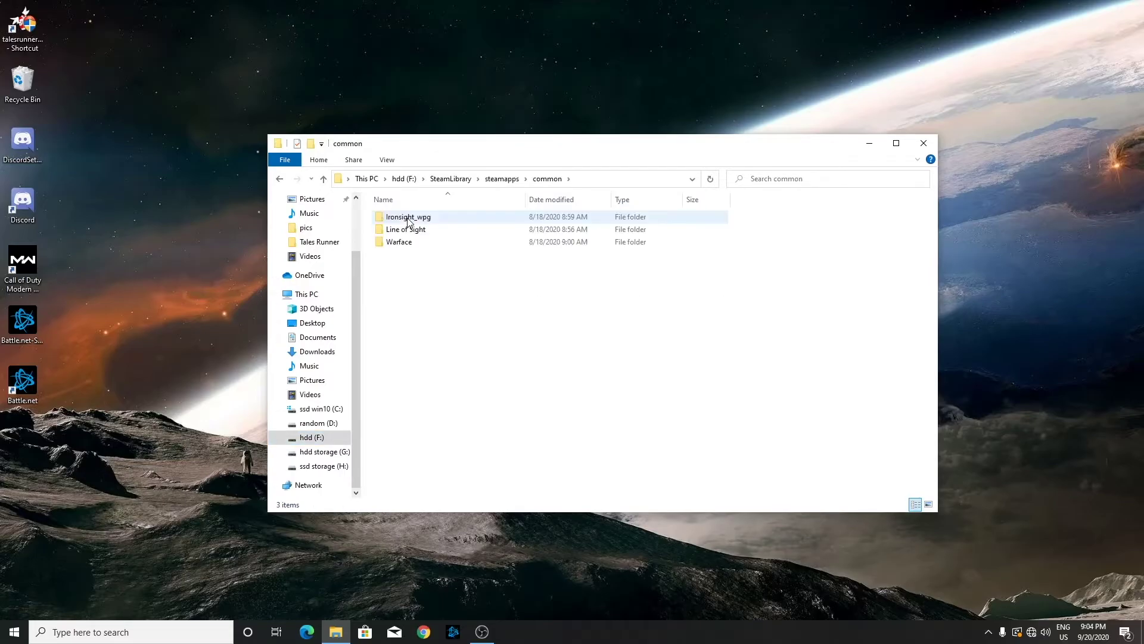
Step: Open the network access settings of the Line of Sight folder for sharing with specific people
left_click(409, 231)
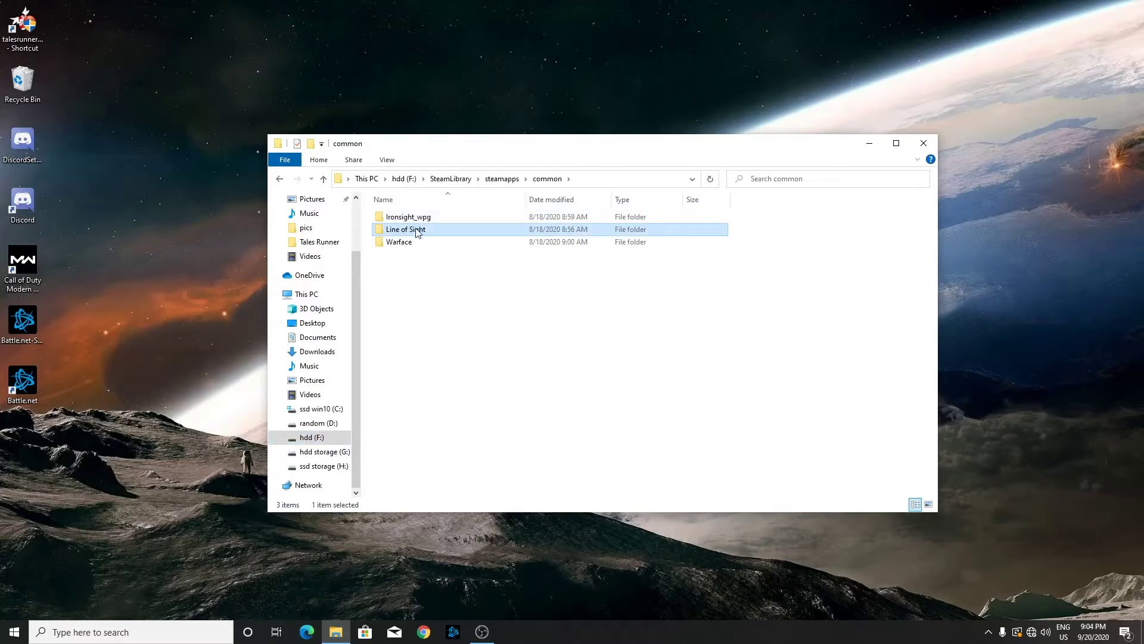
right_click(416, 230)
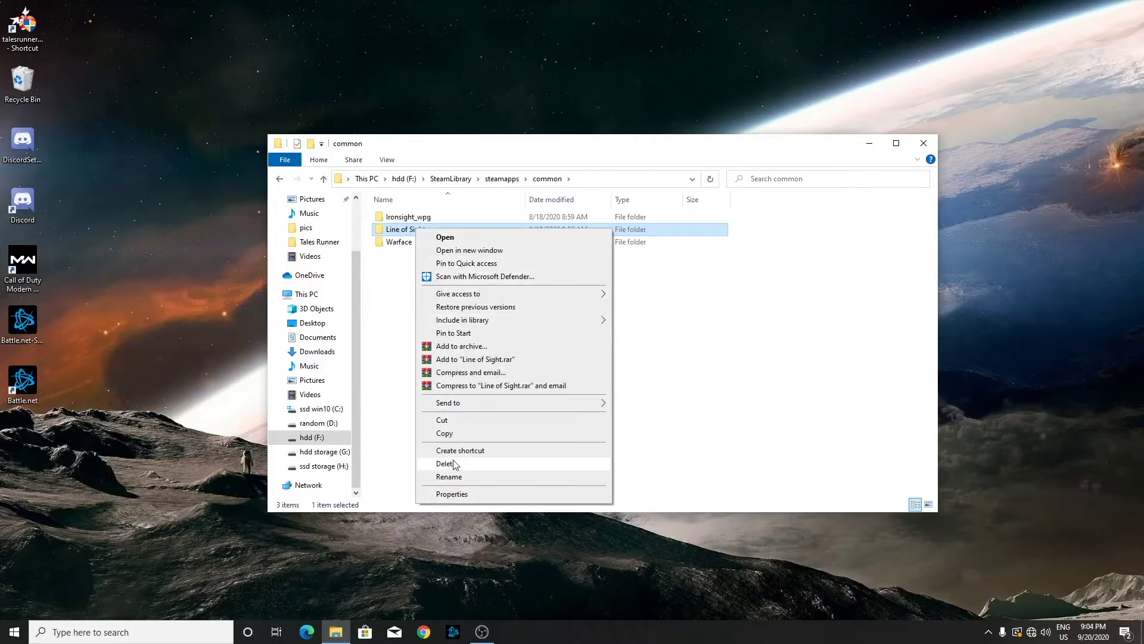
left_click(393, 232)
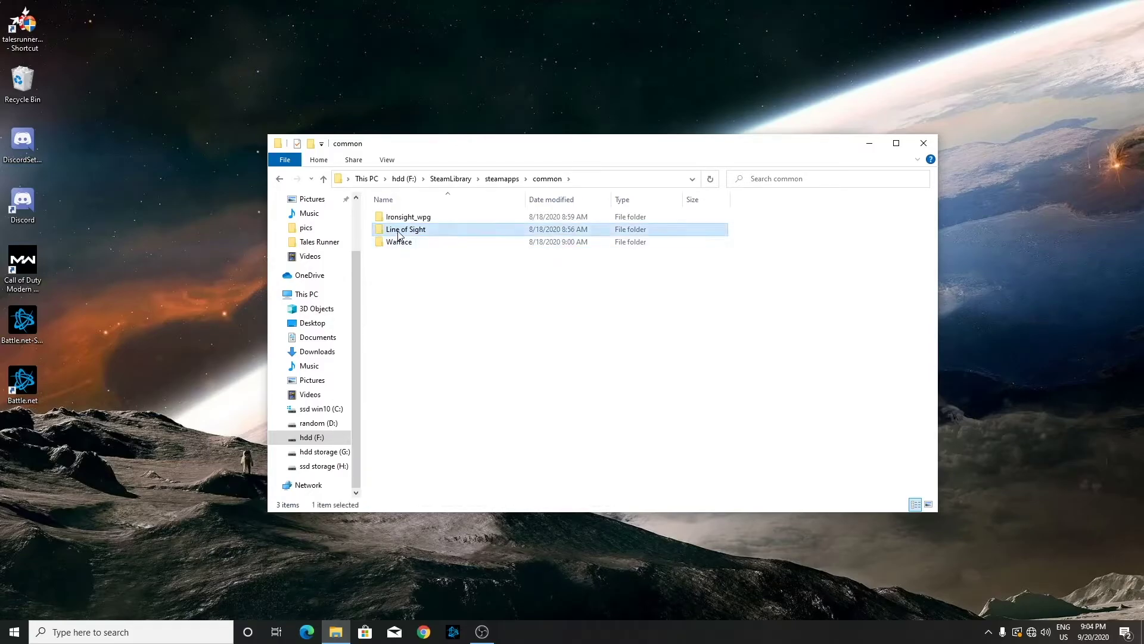
right_click(392, 234)
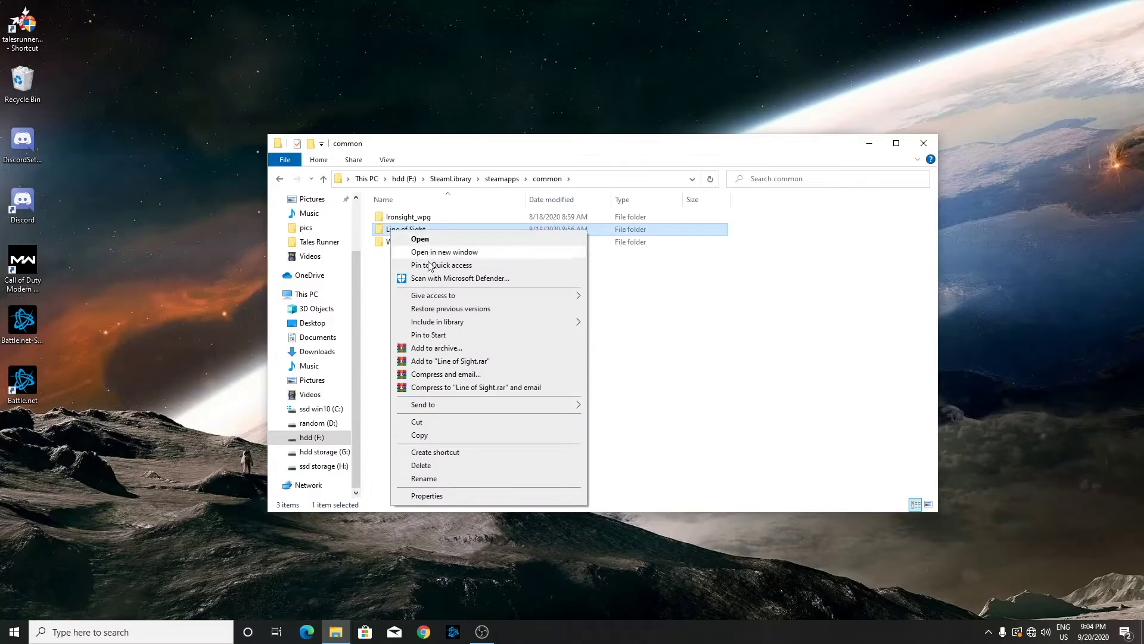
mouse_move(433, 297)
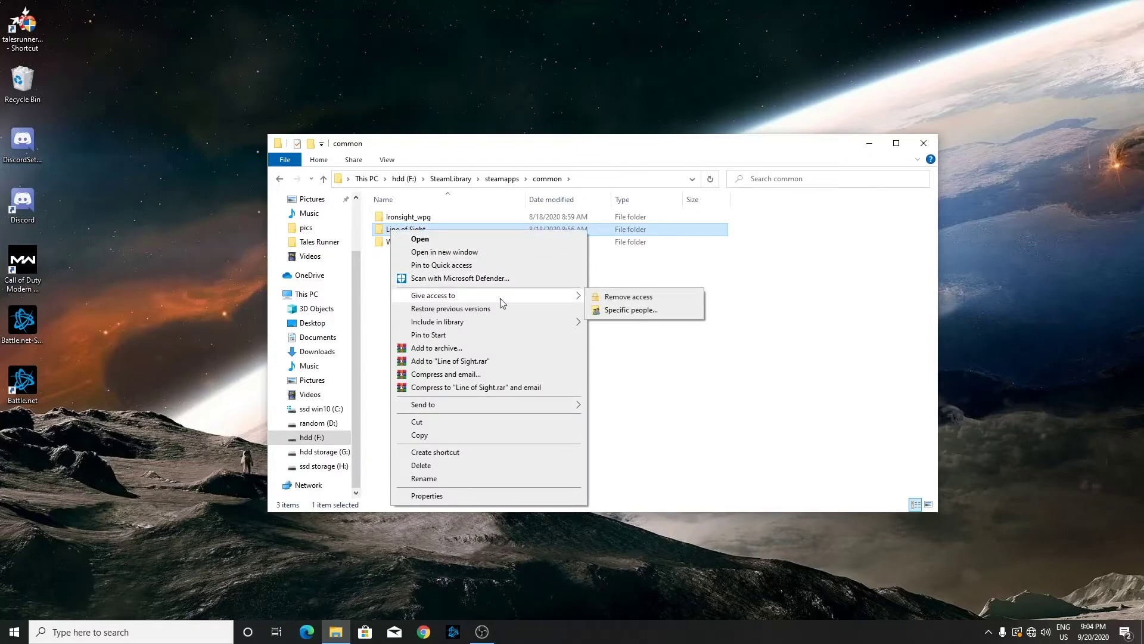
left_click(629, 310)
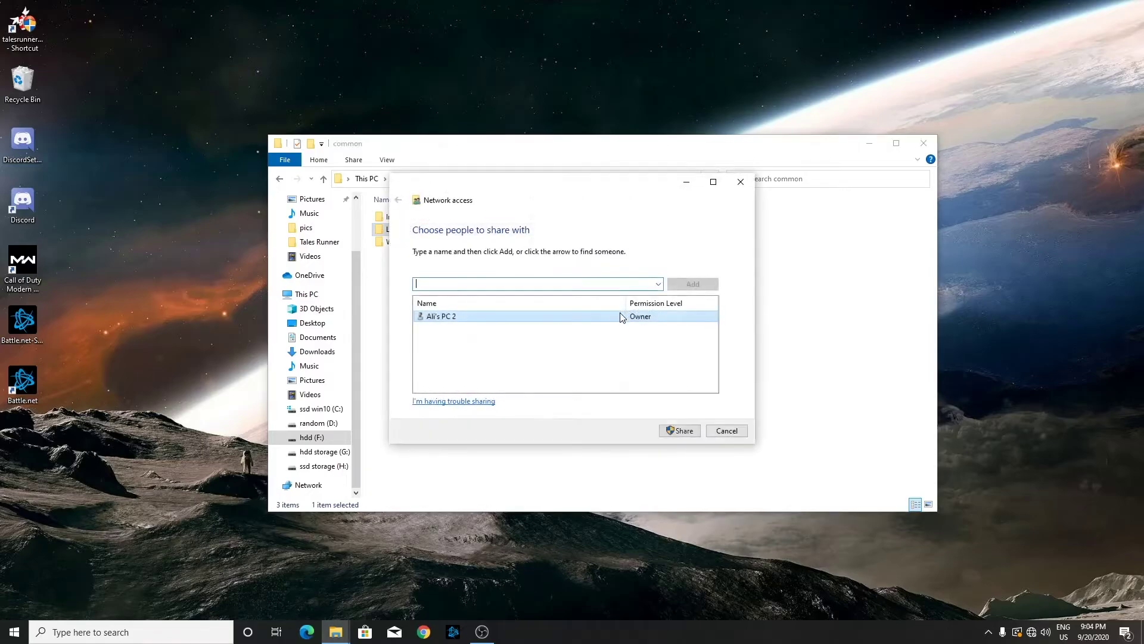
Step: Share the Line of Sight folder with Everyone at Read/Write permission and finish the sharing dialog
left_click(659, 285)
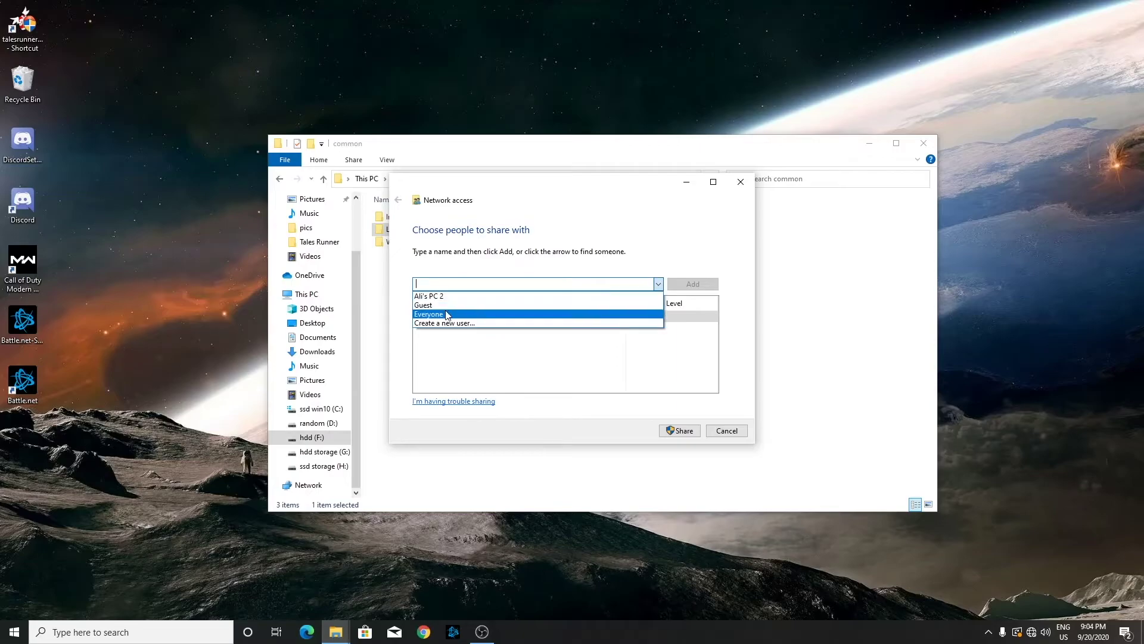
left_click(441, 314)
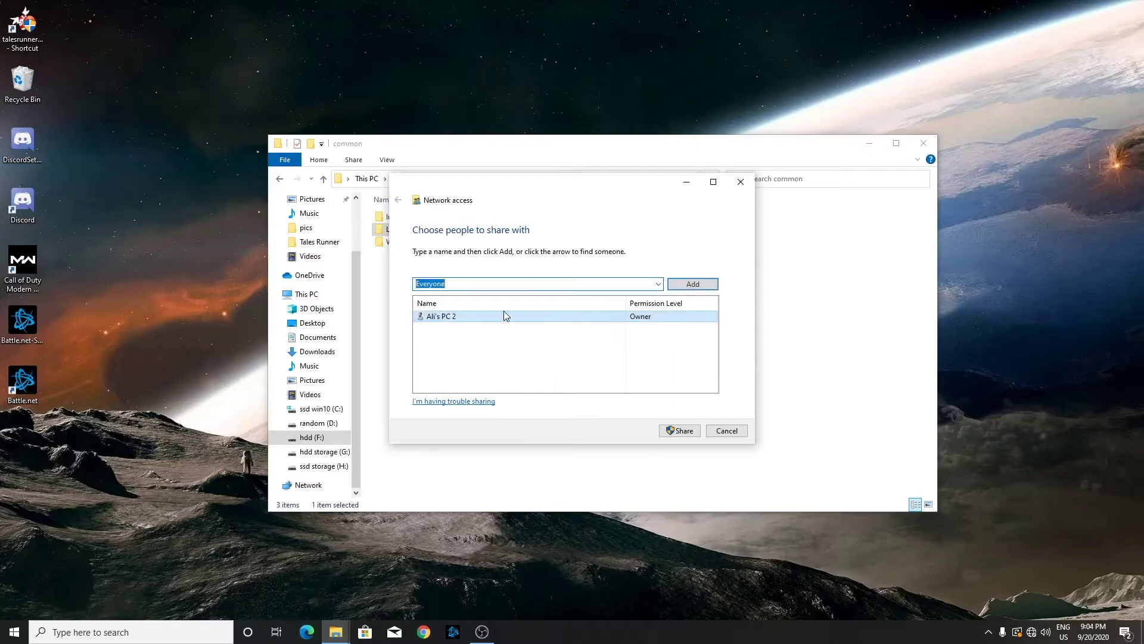
left_click(677, 288)
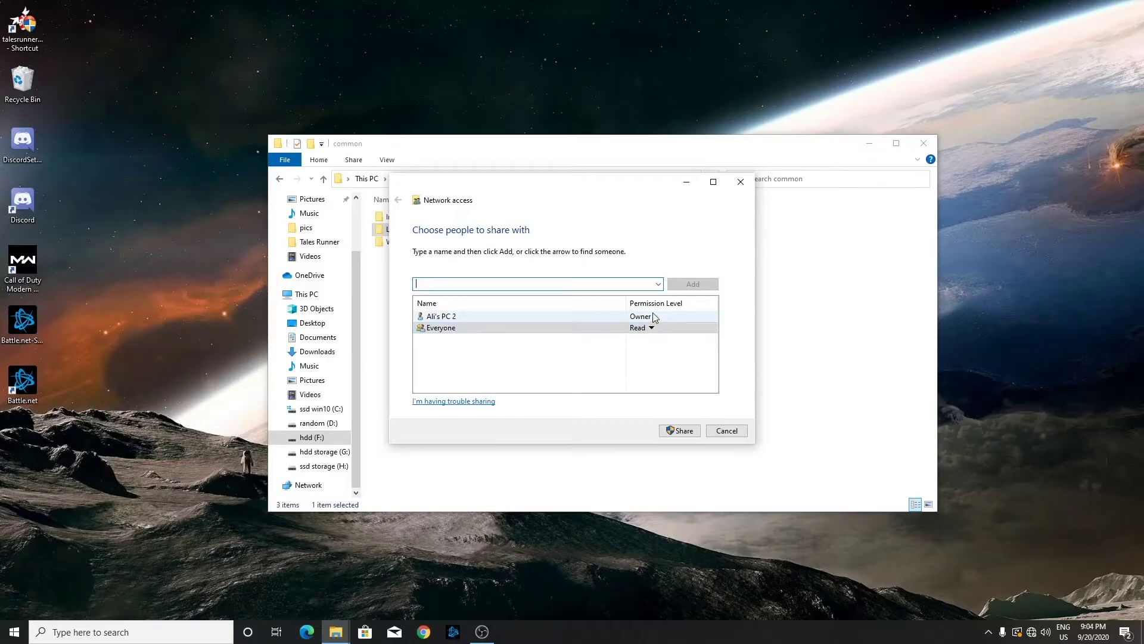
left_click(654, 334)
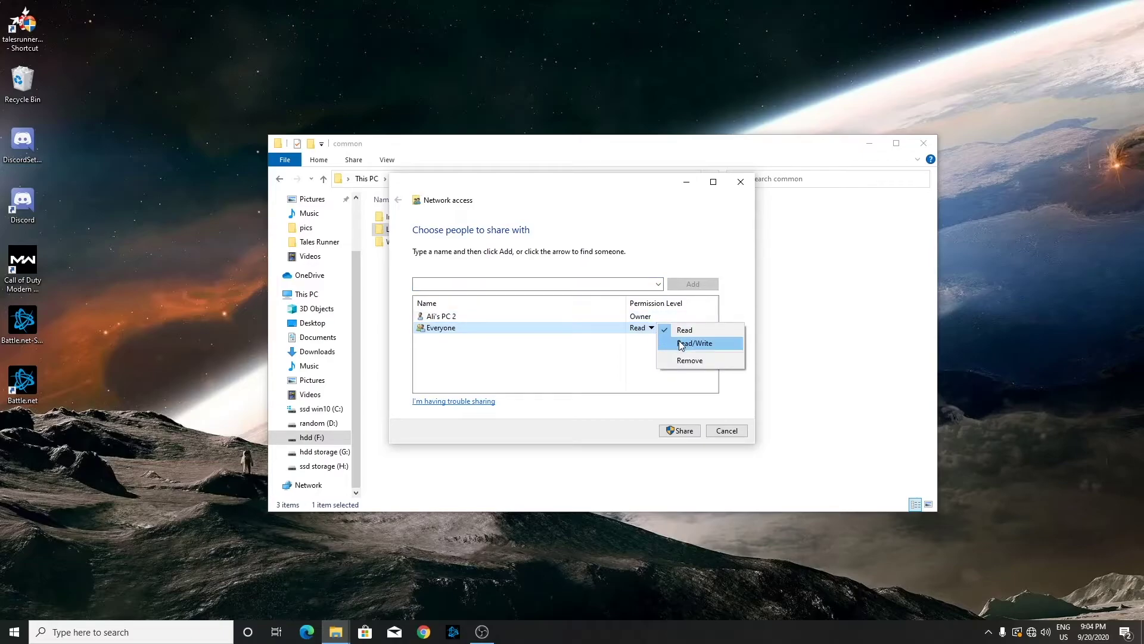
left_click(673, 343)
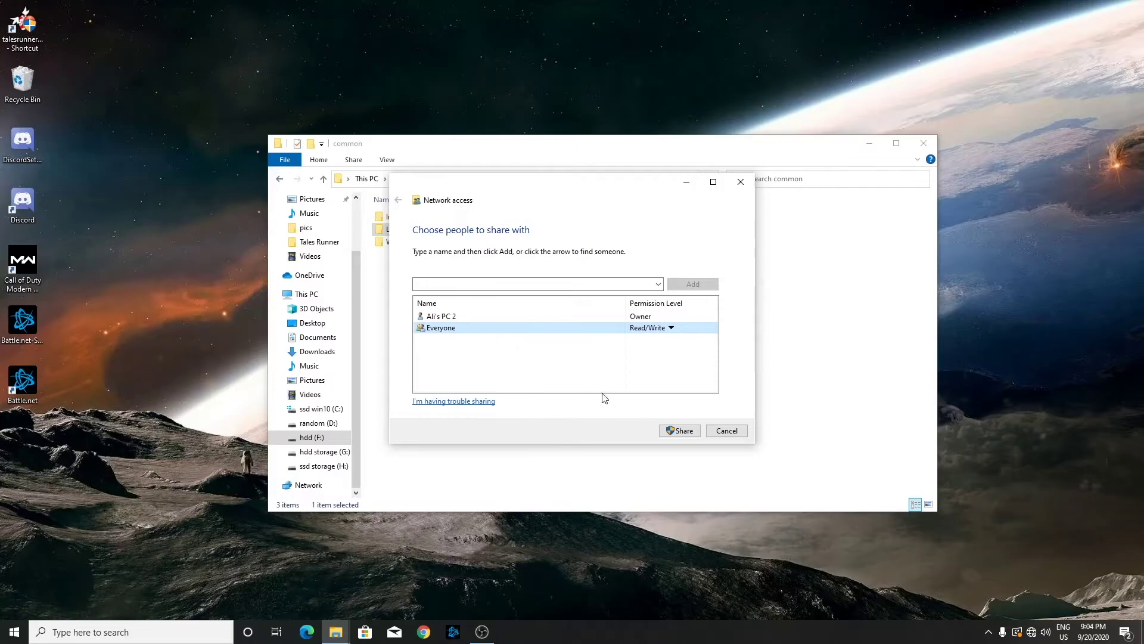
left_click(678, 431)
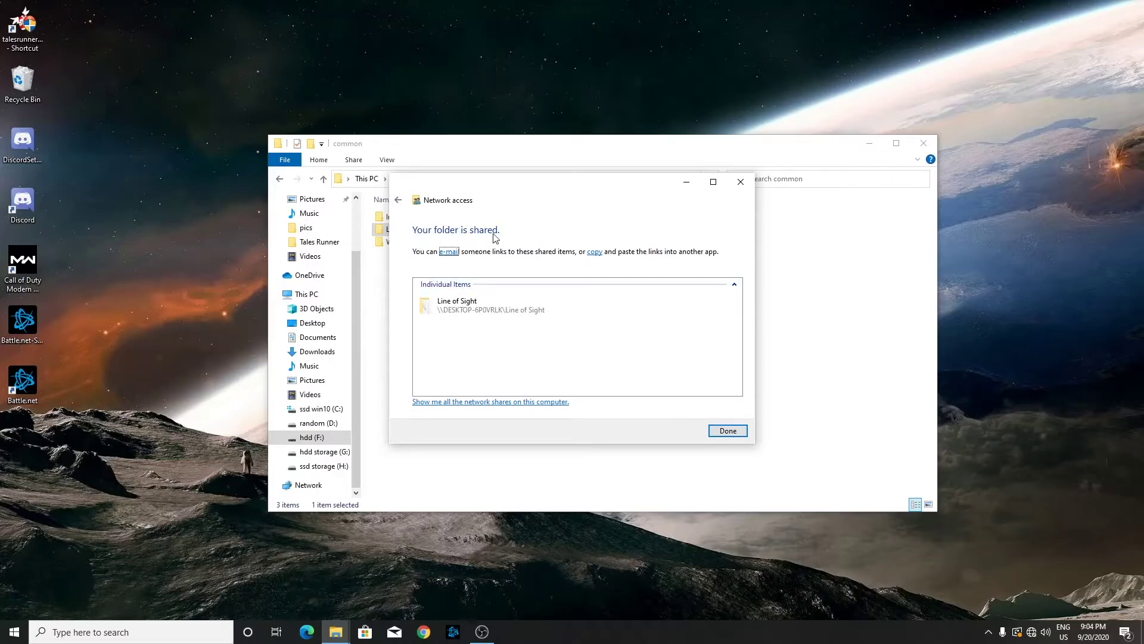
left_click(727, 431)
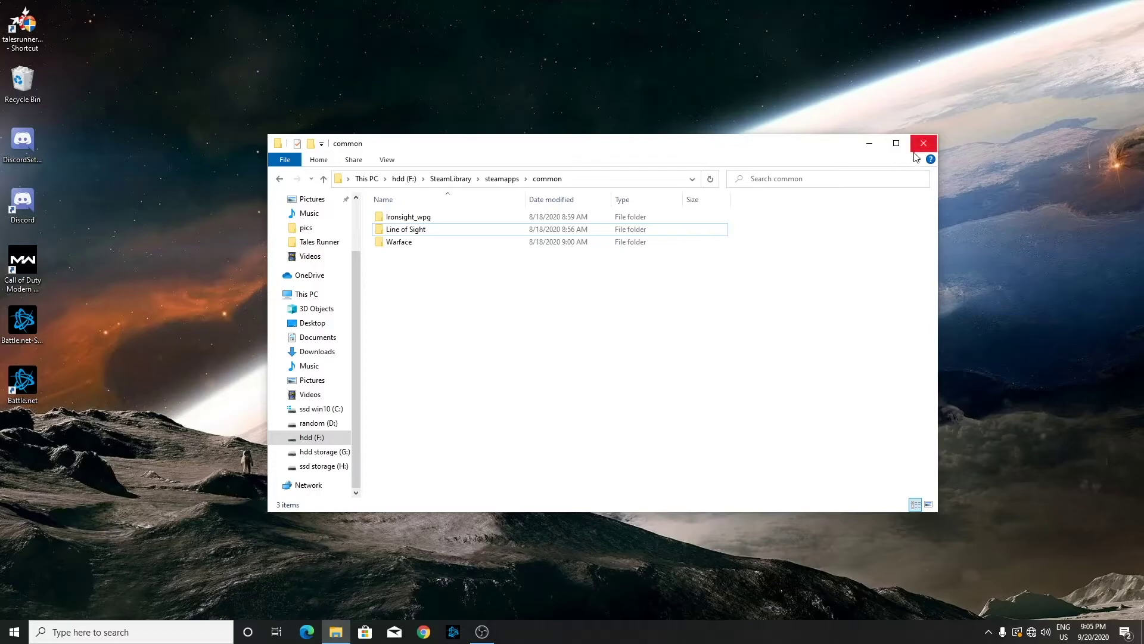
Step: Check the shared folders of DESKTOP-NNF2RPR and DESKTOP-6P0VRLK on the network for the Line of Sight folder
left_click(303, 484)
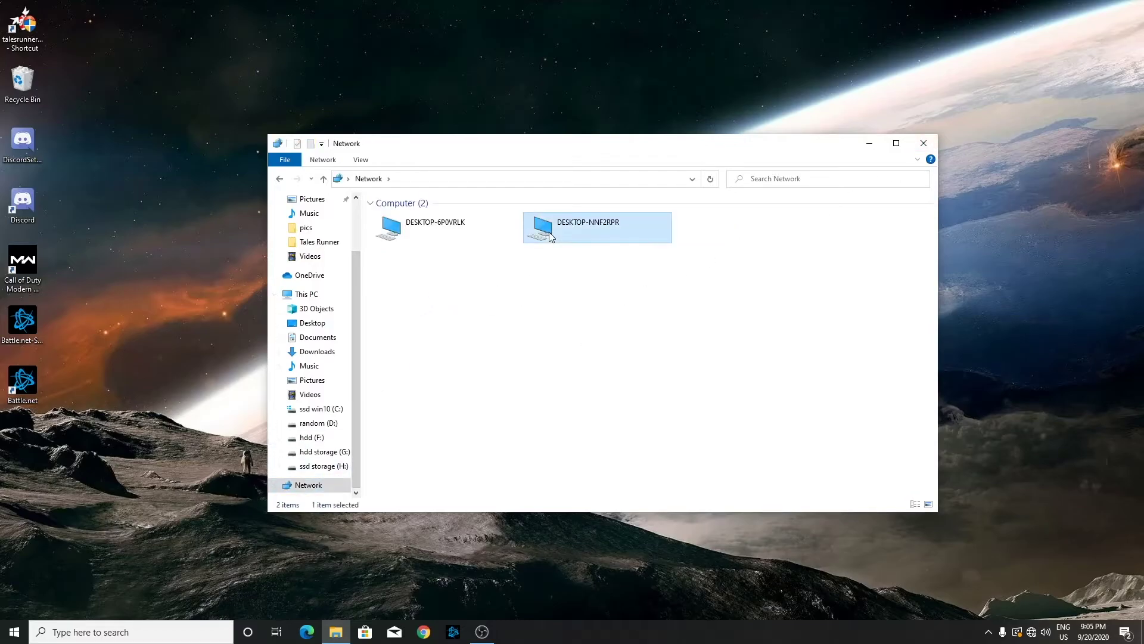
double_click(542, 226)
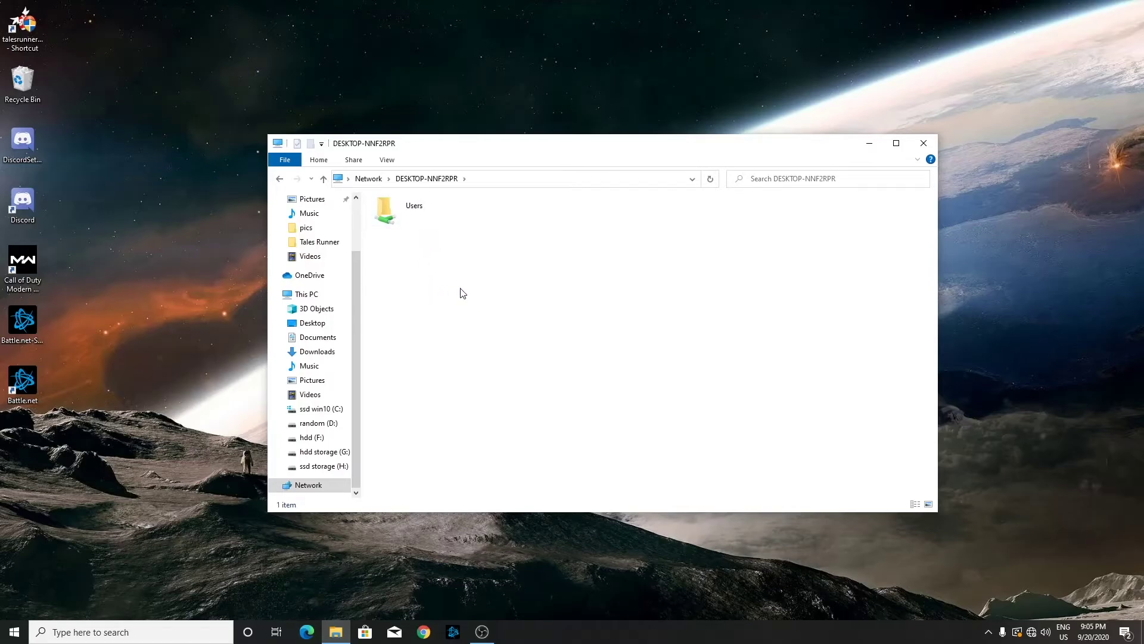
left_click(278, 178)
double_click(400, 231)
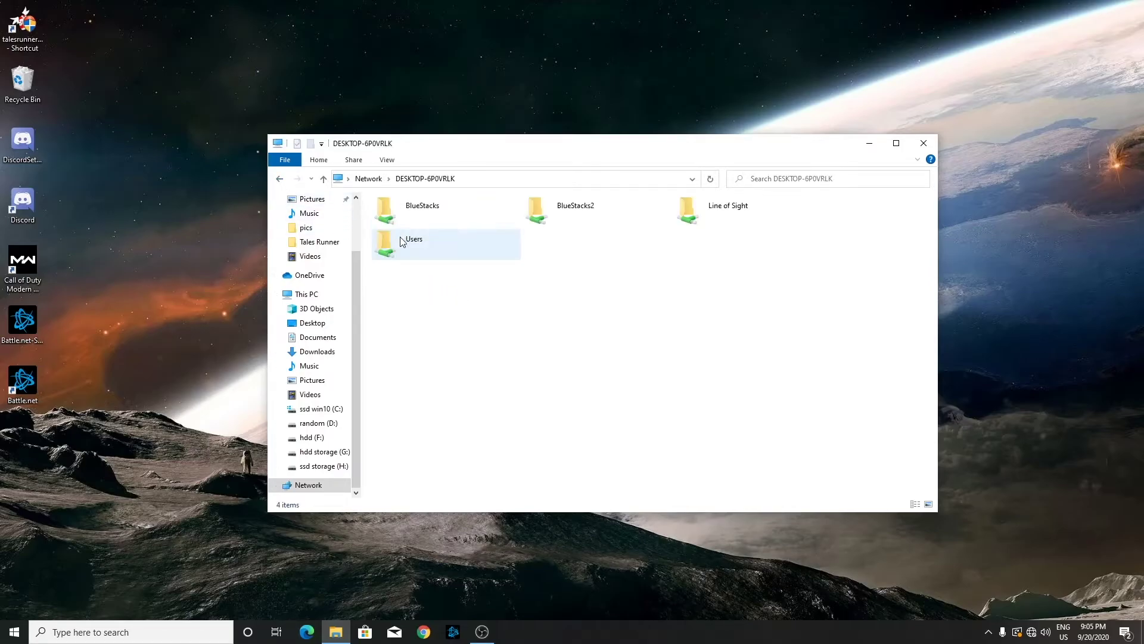
left_click_drag(410, 341, 671, 320)
left_click(726, 207)
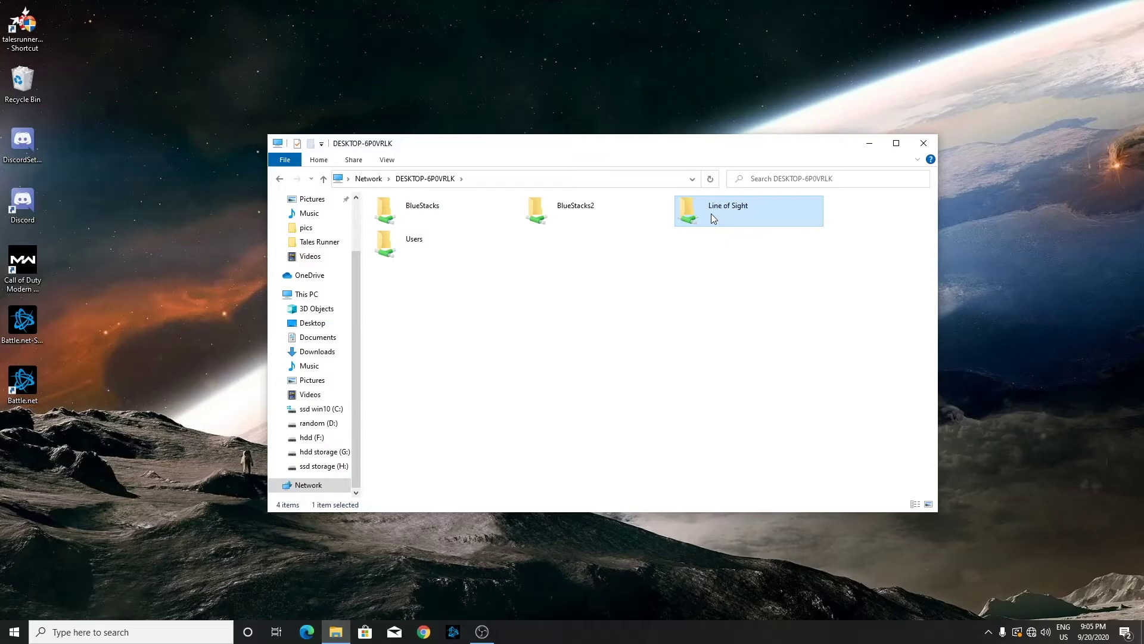
left_click(555, 325)
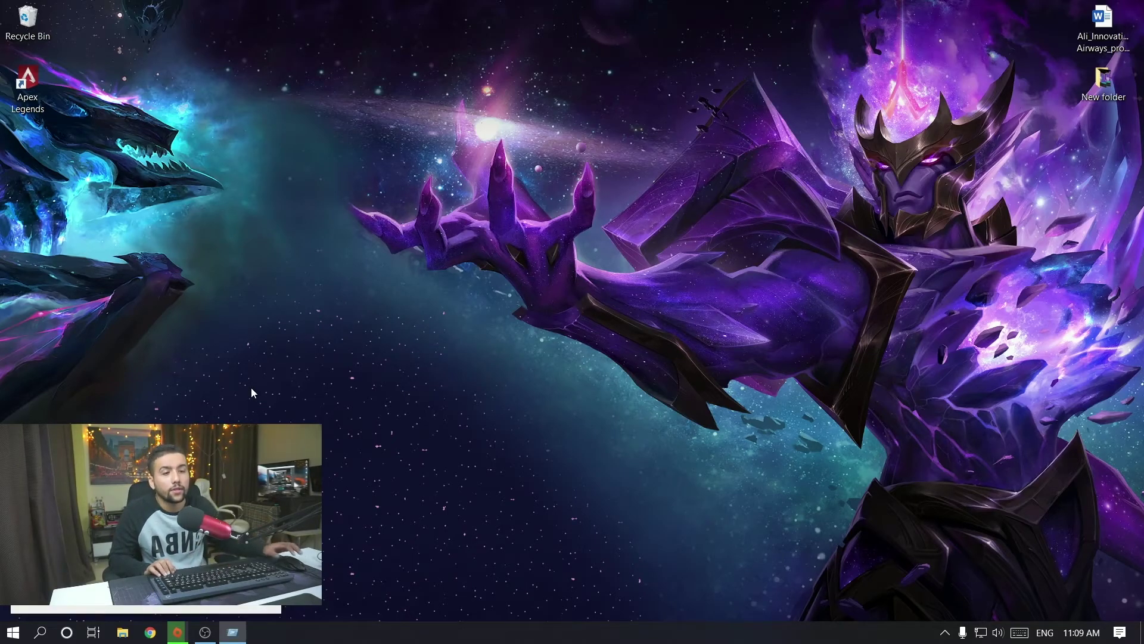
Step: On the first PC, open \\192.168.1.1 through the Run dialog, then open DESKTOP-6P0VRLK from the Network location
left_click_drag(157, 610, 305, 303)
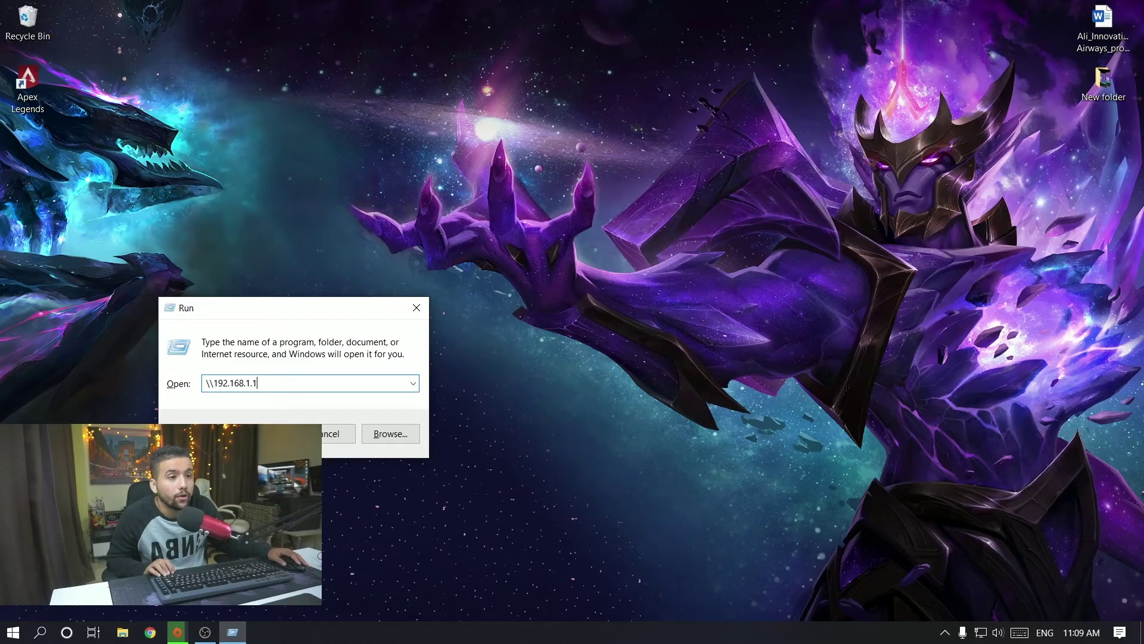
key("Return")
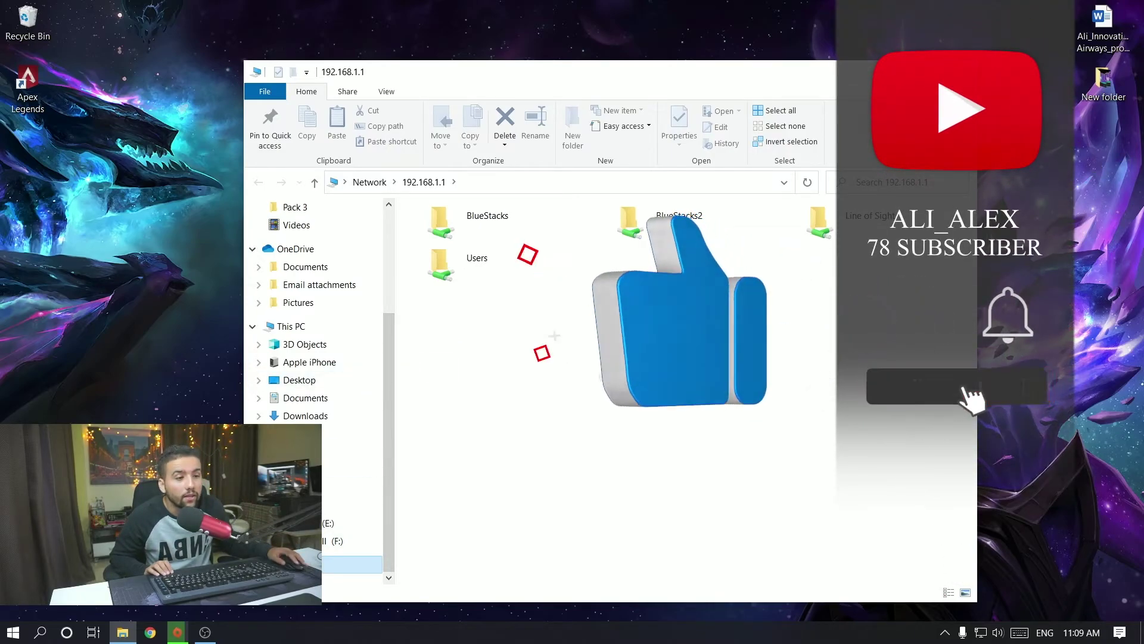
left_click(352, 563)
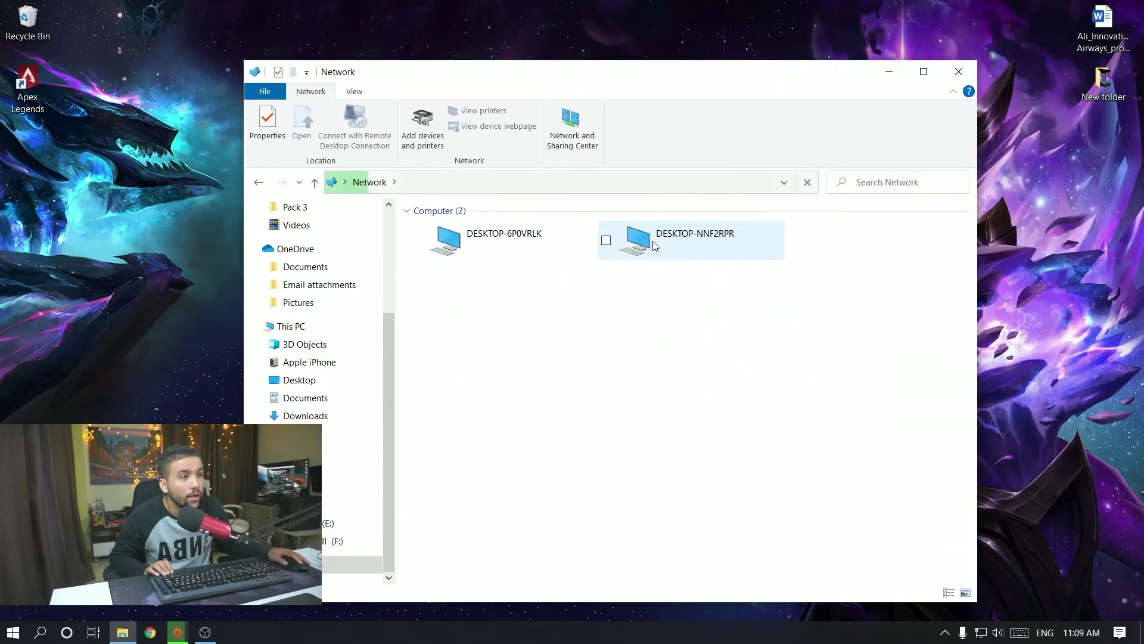
double_click(511, 246)
left_click_drag(446, 408, 676, 373)
Step: Copy the shared Line of Sight folder to the first PC's desktop and close the File Explorer window
left_click(849, 237)
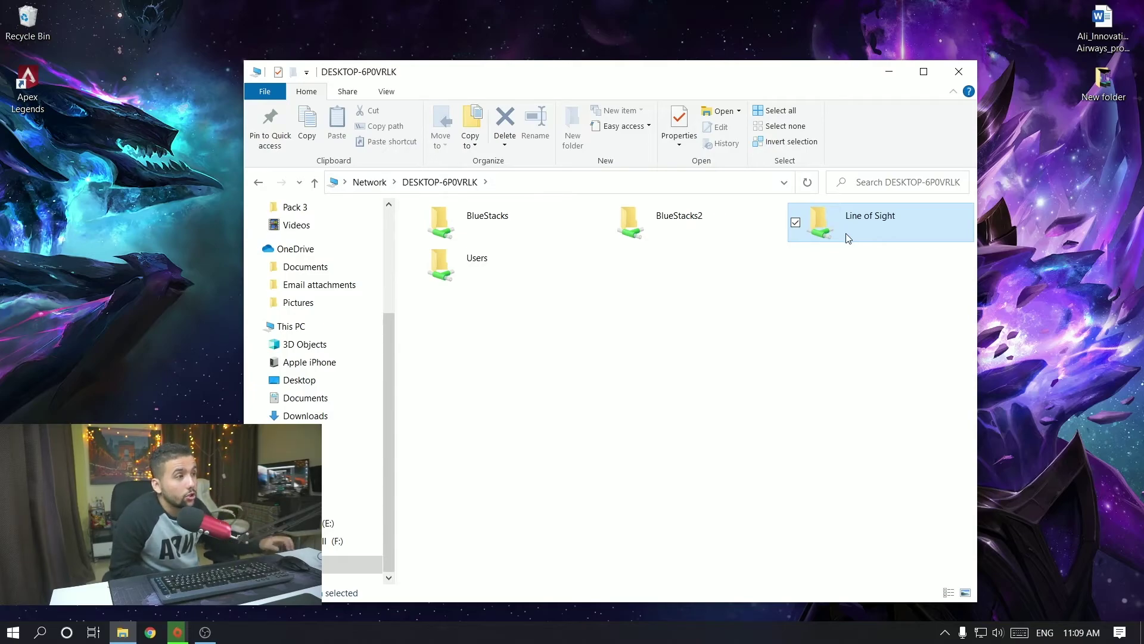
right_click(845, 233)
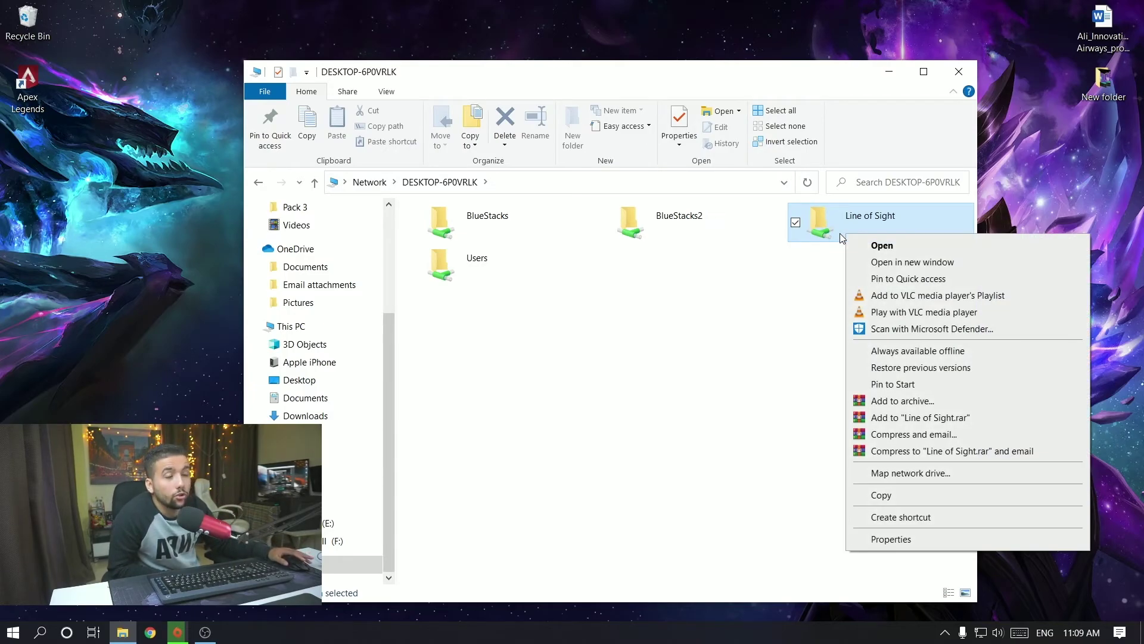
left_click(881, 495)
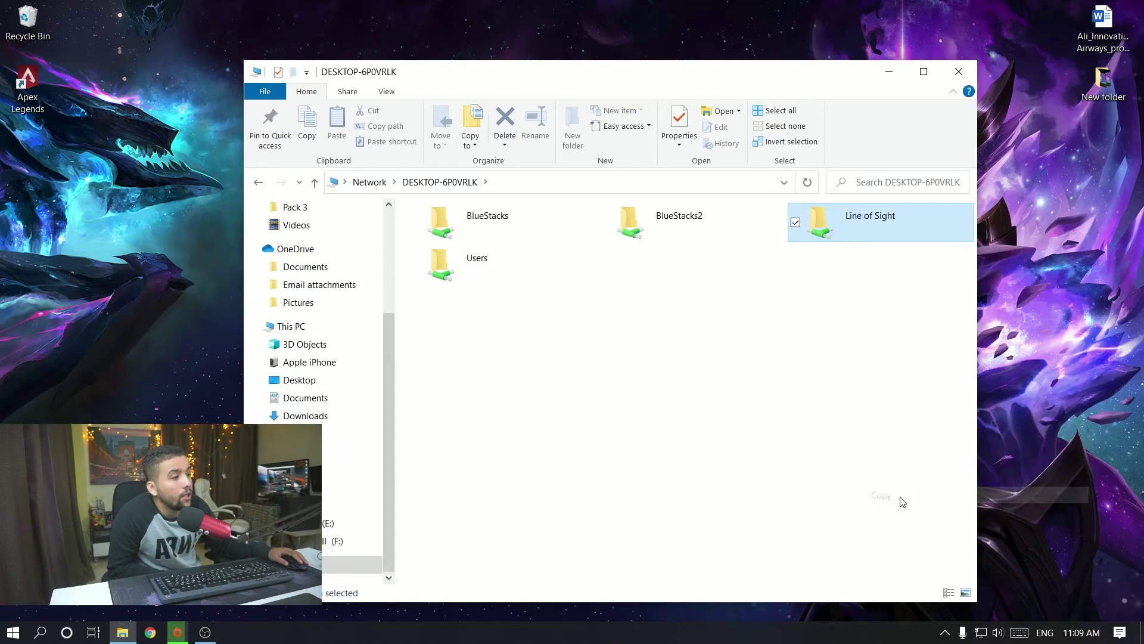
left_click(559, 434)
left_click(131, 246)
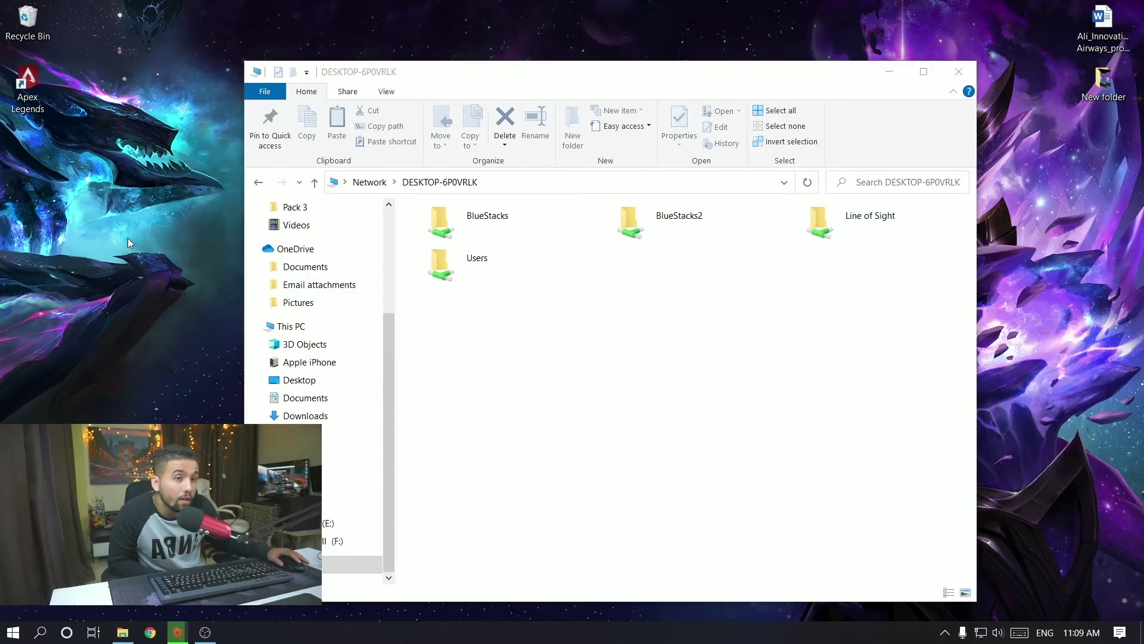
right_click(129, 202)
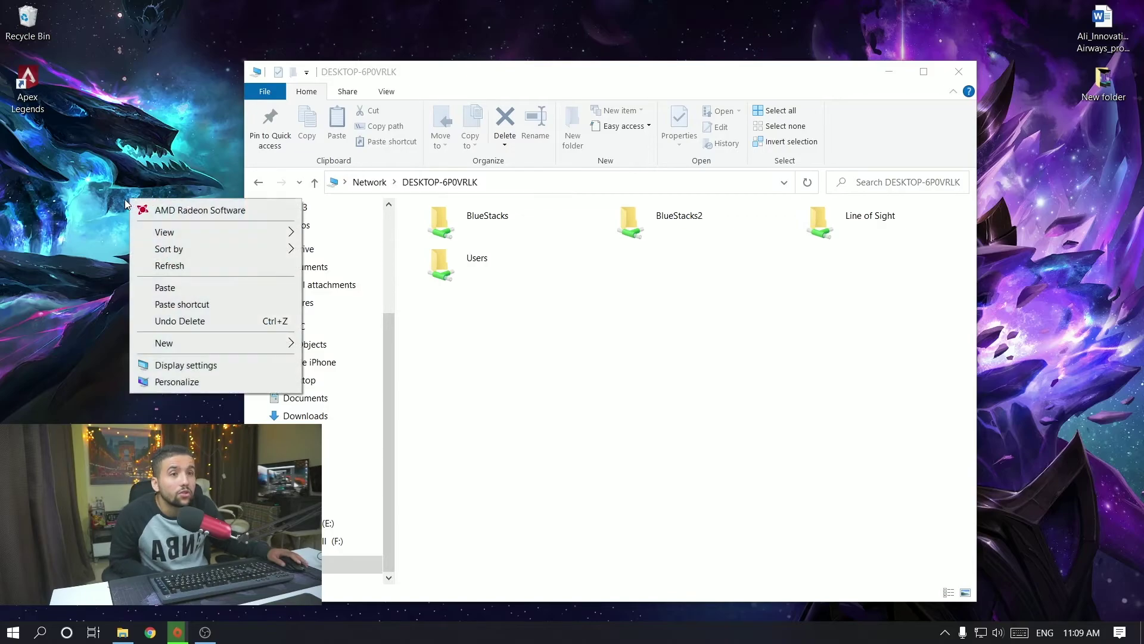
left_click(198, 288)
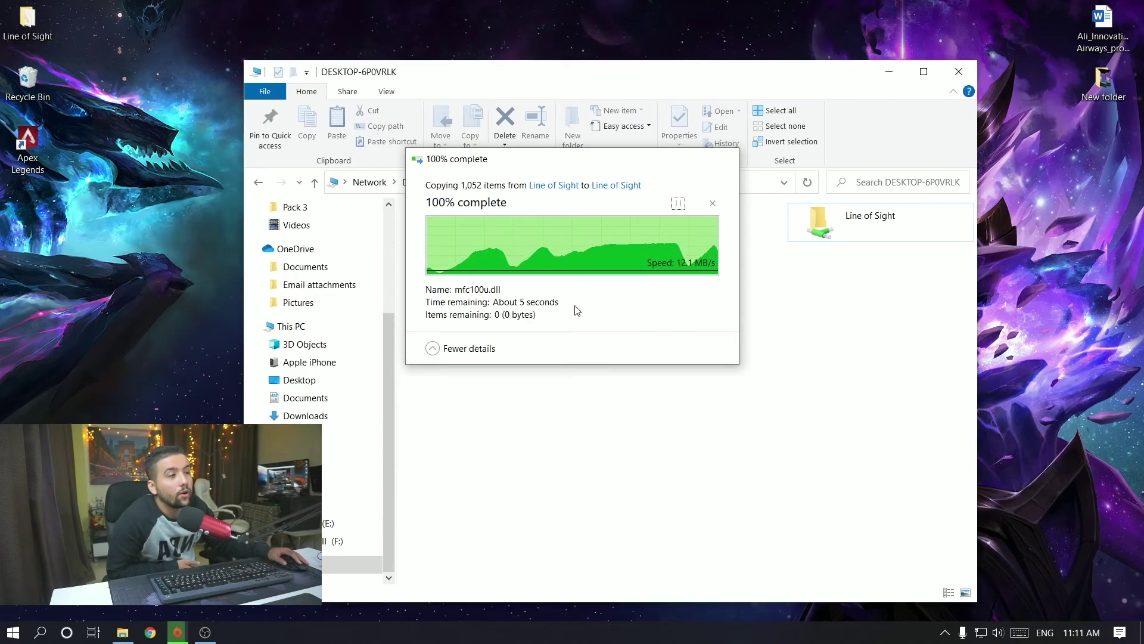
left_click(958, 73)
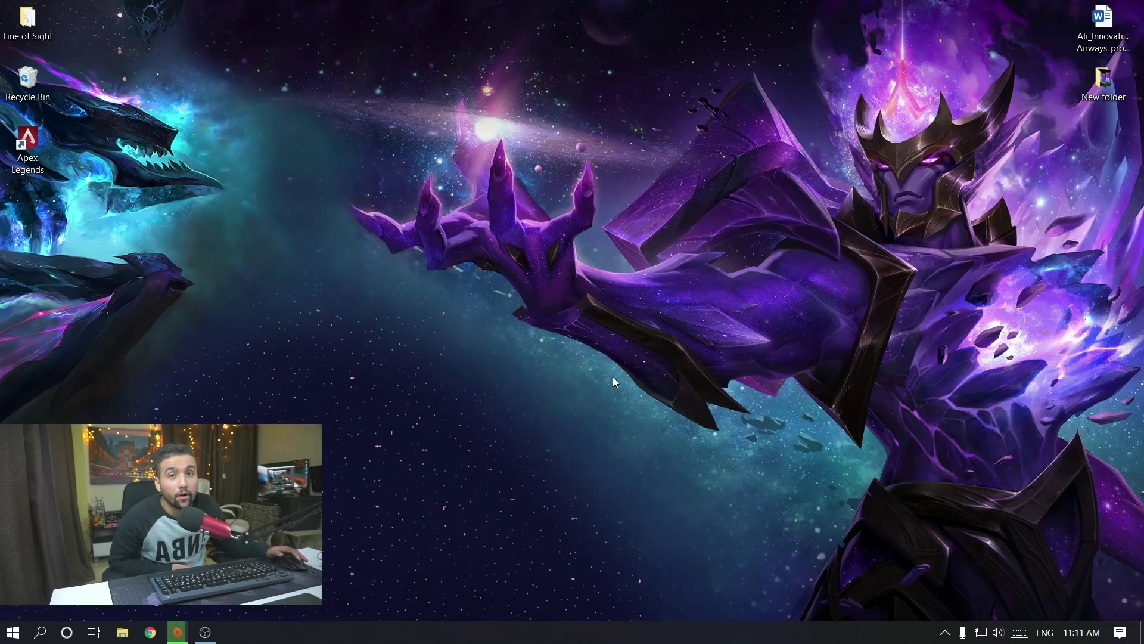